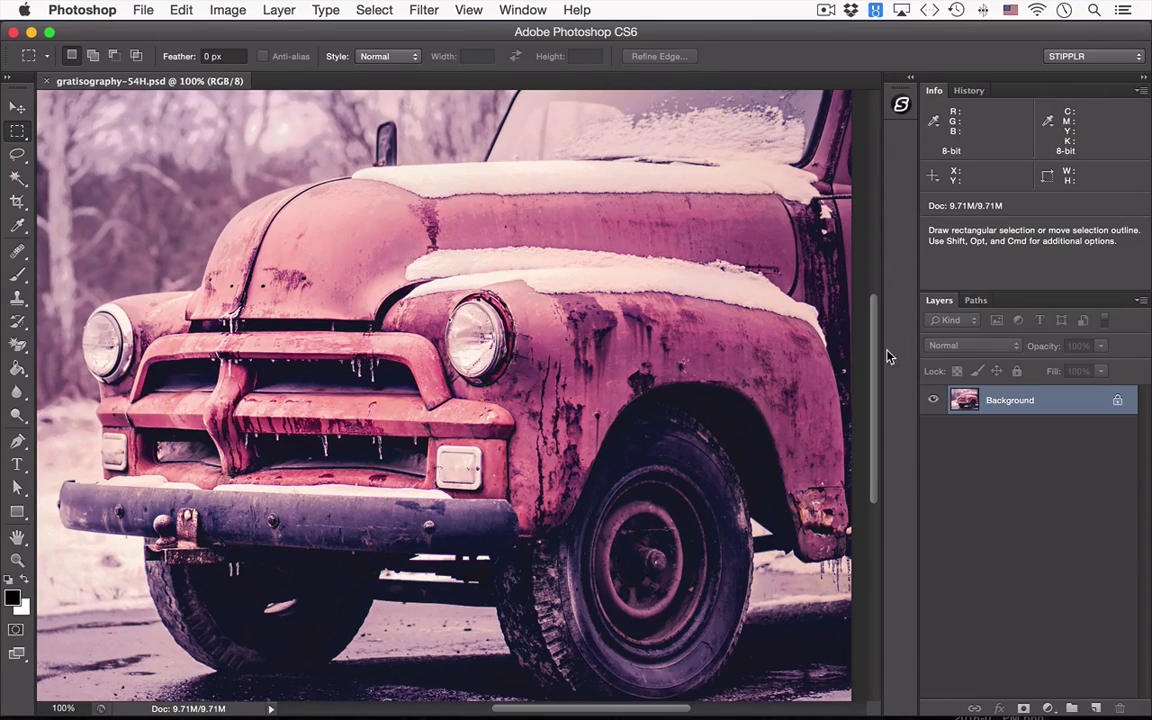
Step: Filter the Stipplr actions panel to the Stroke category to list INKER001–INKER009
{"action": "left_click", "coordinate": [910, 82]}
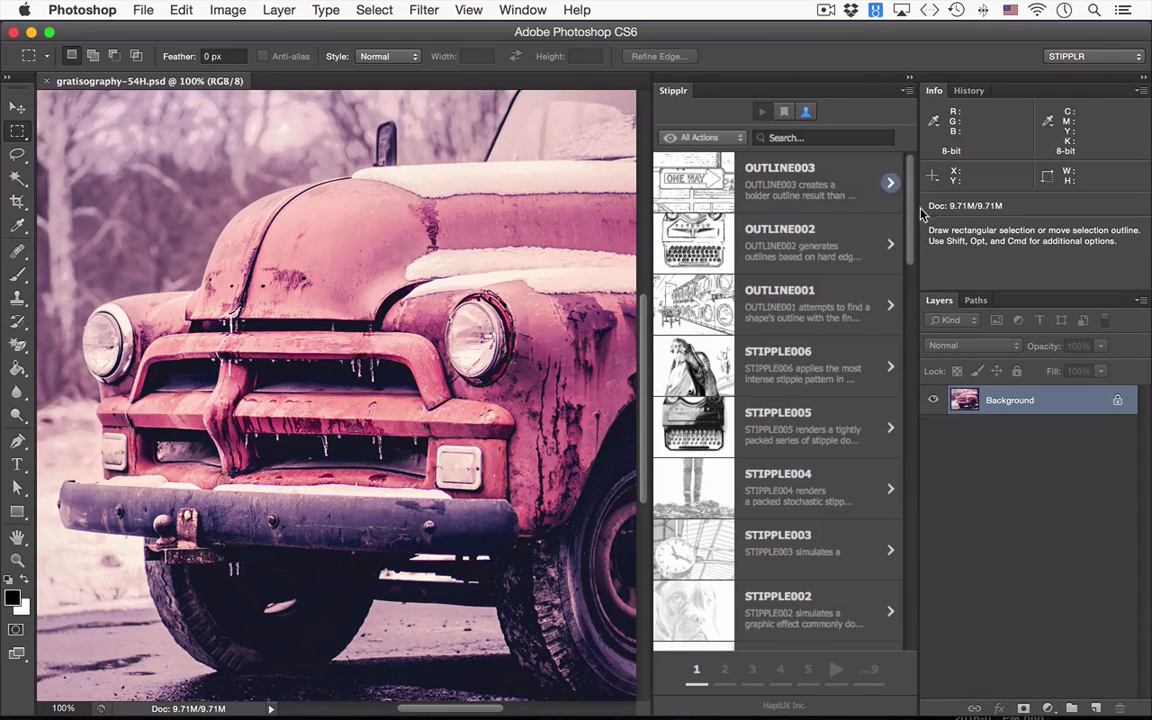
{"action": "left_click_drag", "start_coordinate": [910, 204], "coordinate": [912, 338]}
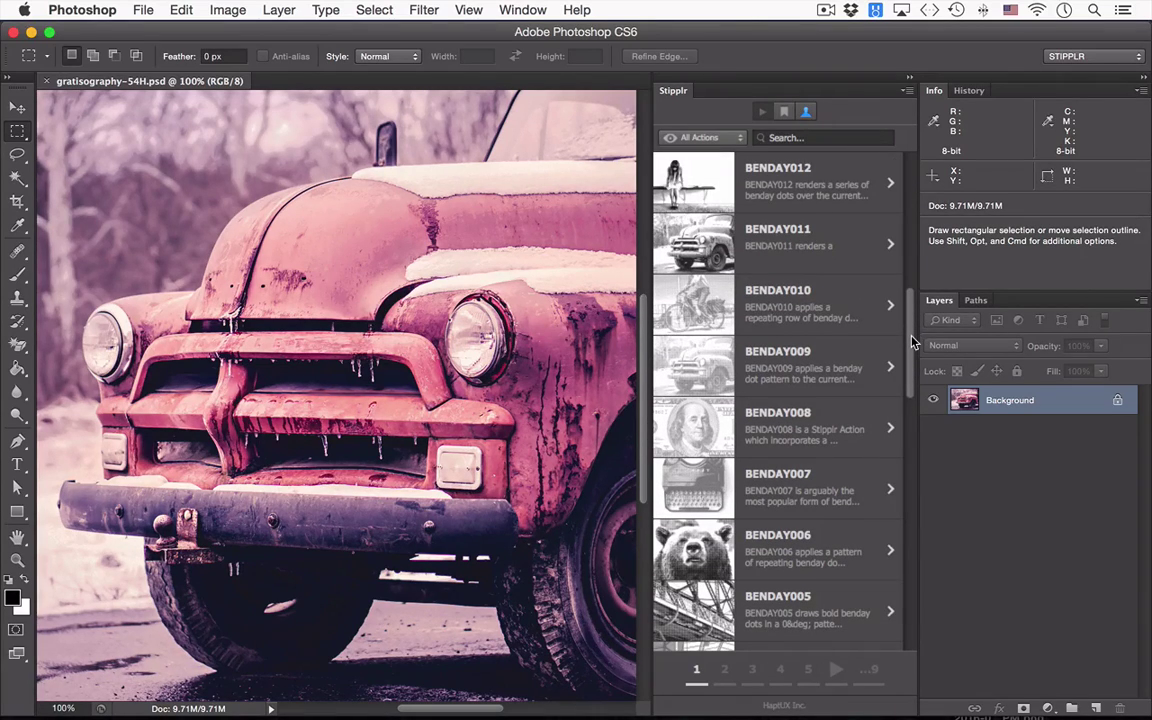
{"action": "left_click", "coordinate": [741, 139]}
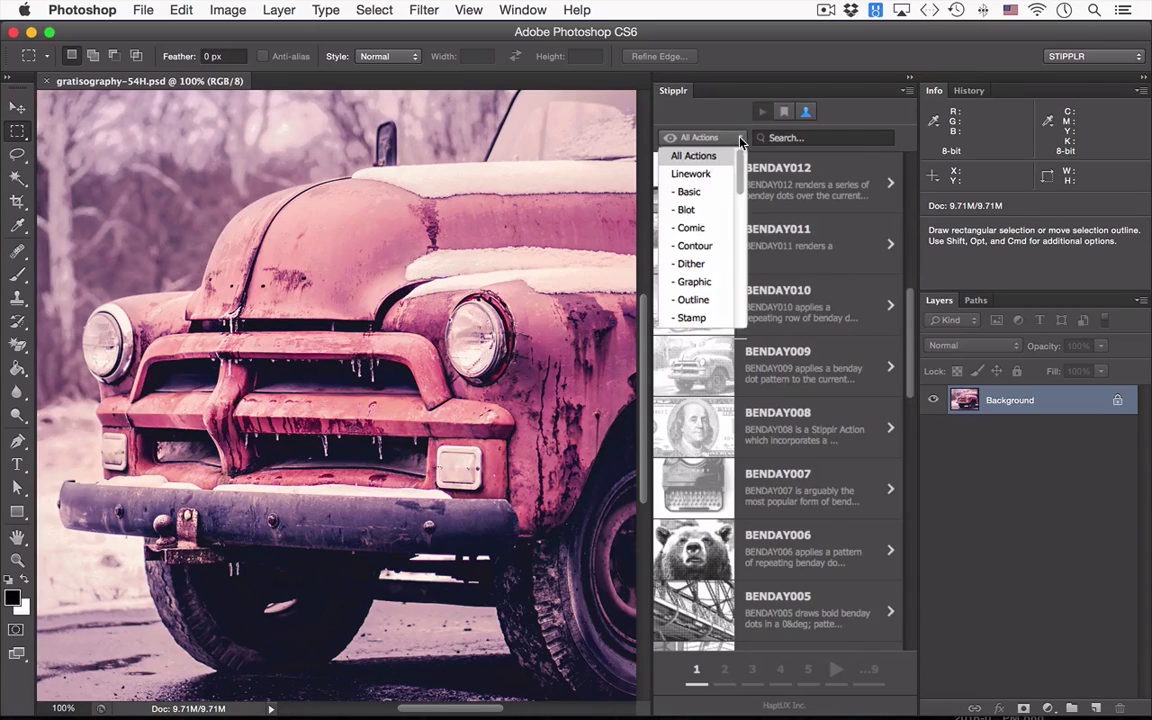
{"action": "scroll", "coordinate": [741, 170], "scroll_direction": "down", "scroll_amount": 3}
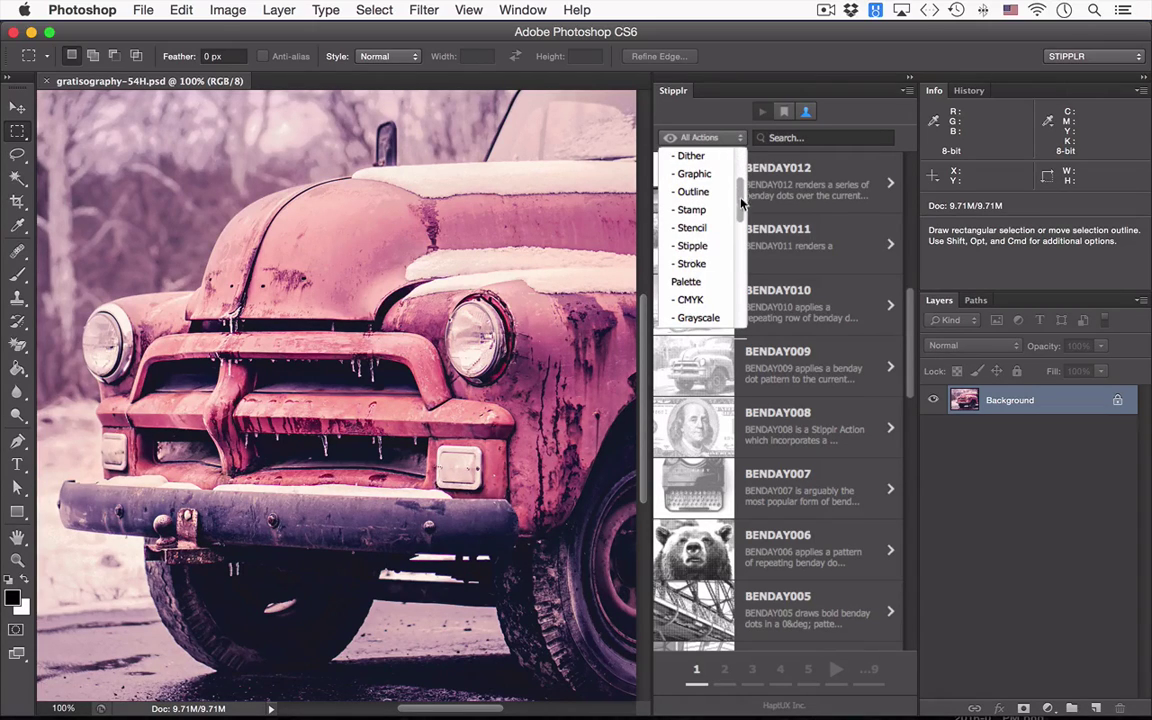
{"action": "left_click", "coordinate": [690, 260]}
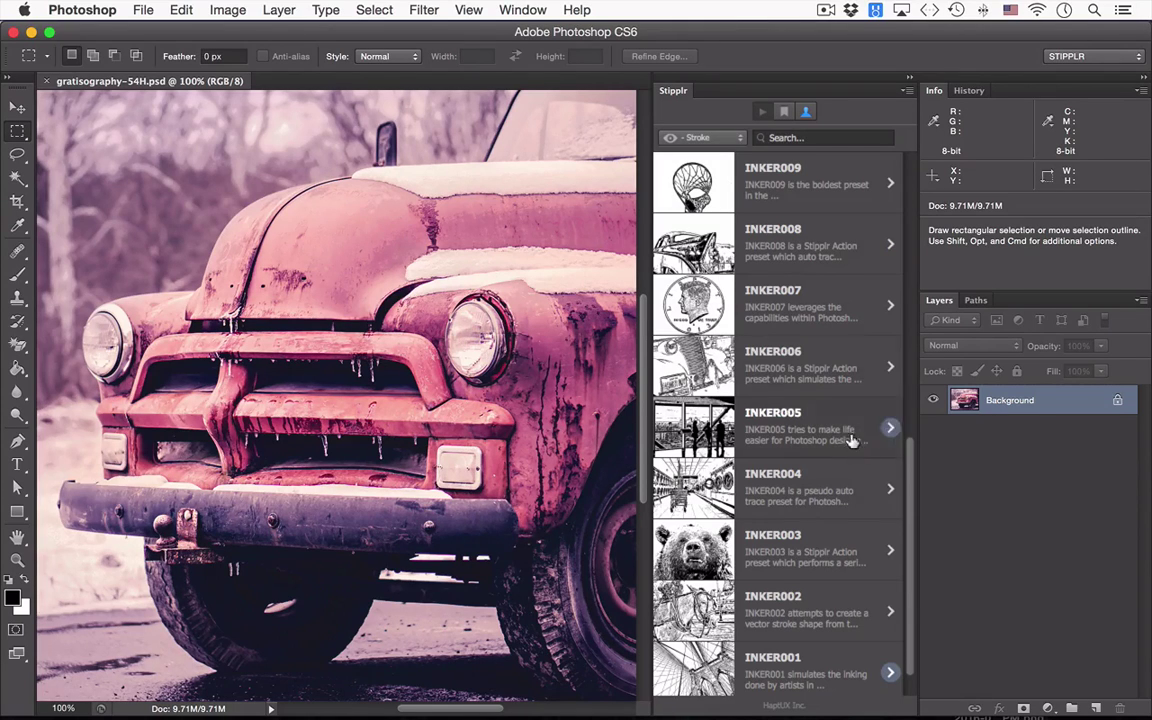
{"action": "scroll", "coordinate": [910, 514], "scroll_direction": "down", "scroll_amount": 2}
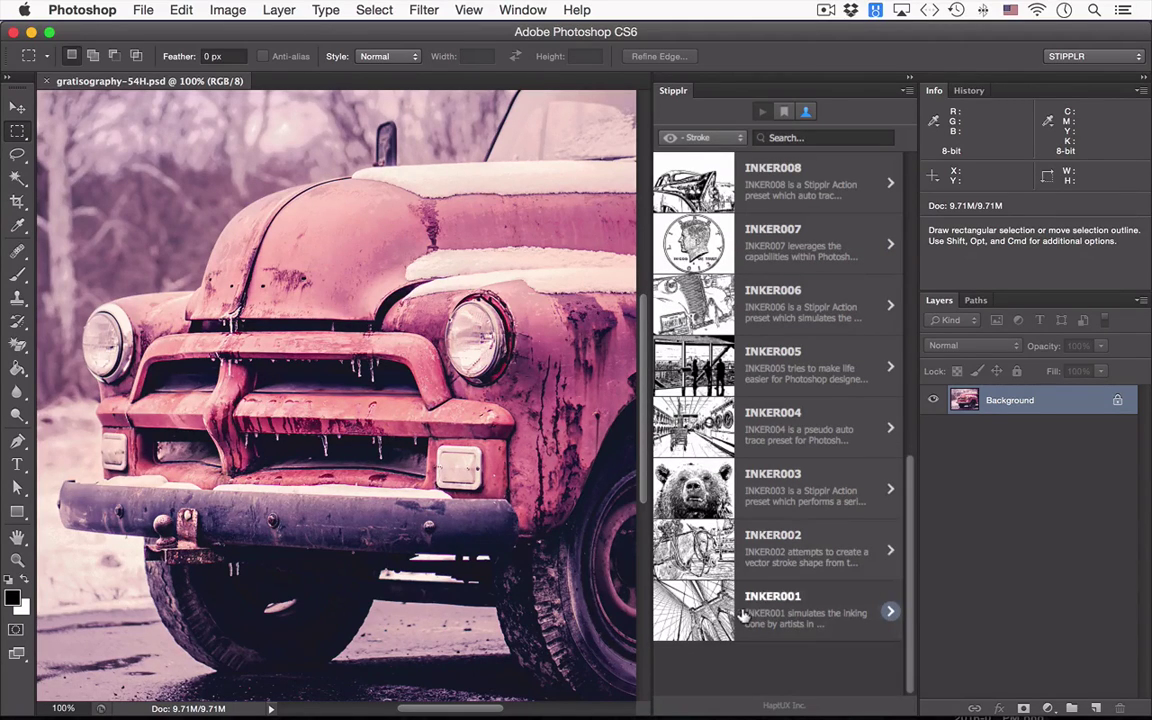
Step: Open the INKER001 action page and choose its Fine - snug variant
{"action": "left_click", "coordinate": [812, 612]}
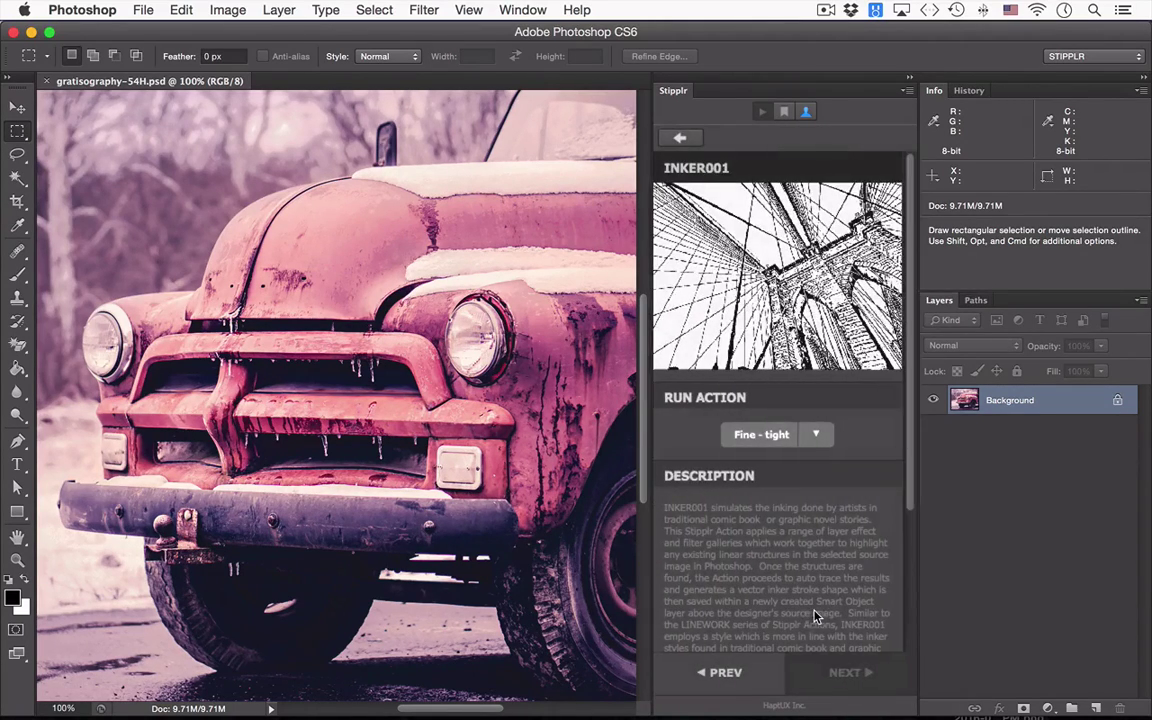
{"action": "left_click", "coordinate": [815, 433]}
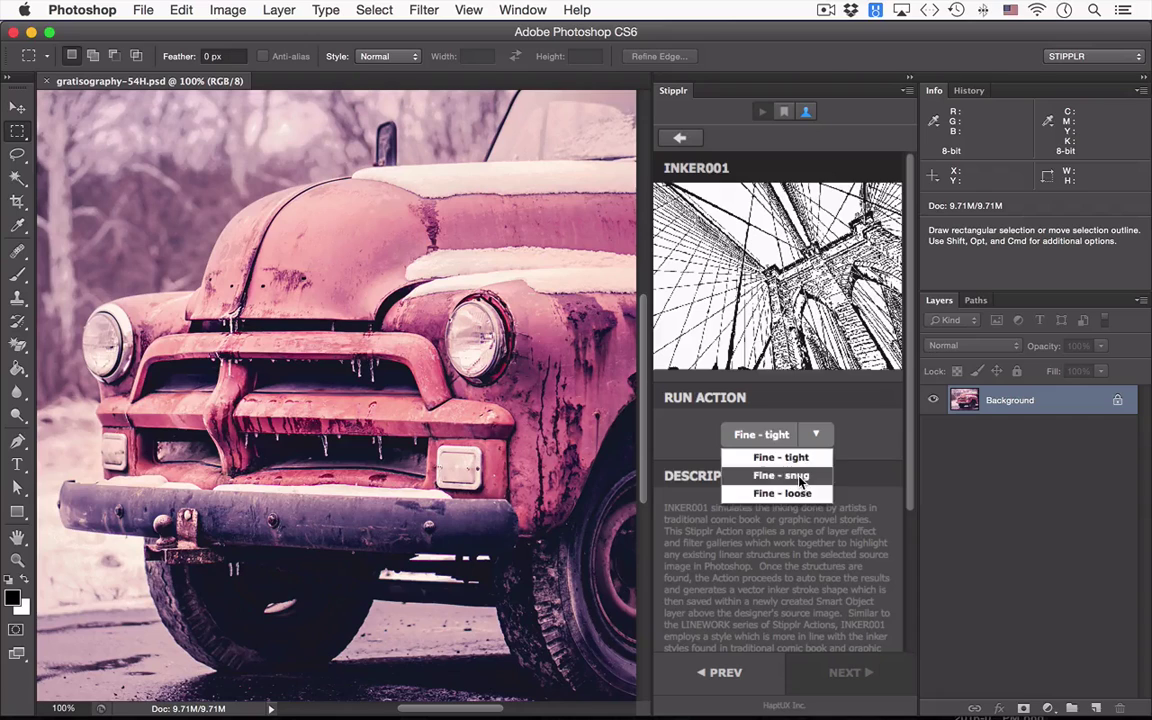
{"action": "left_click", "coordinate": [789, 477]}
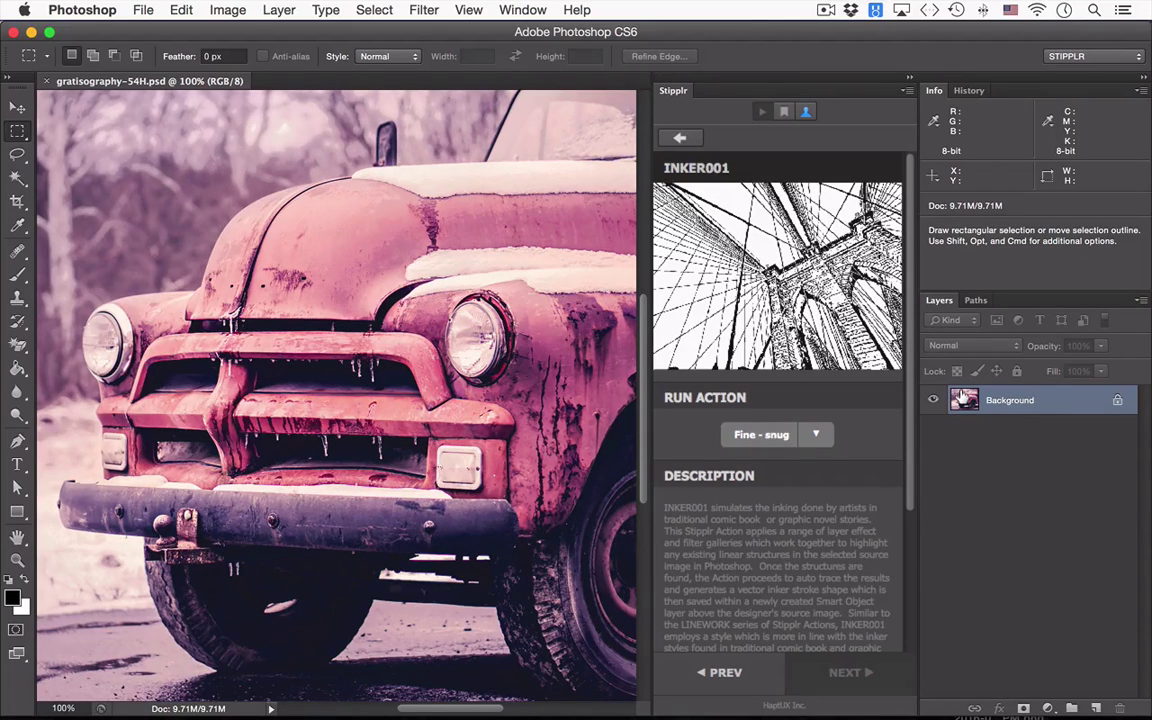
Step: Run INKER001 Fine - snug to create the Inker 001 snug ink group over the truck
{"action": "left_click", "coordinate": [761, 436]}
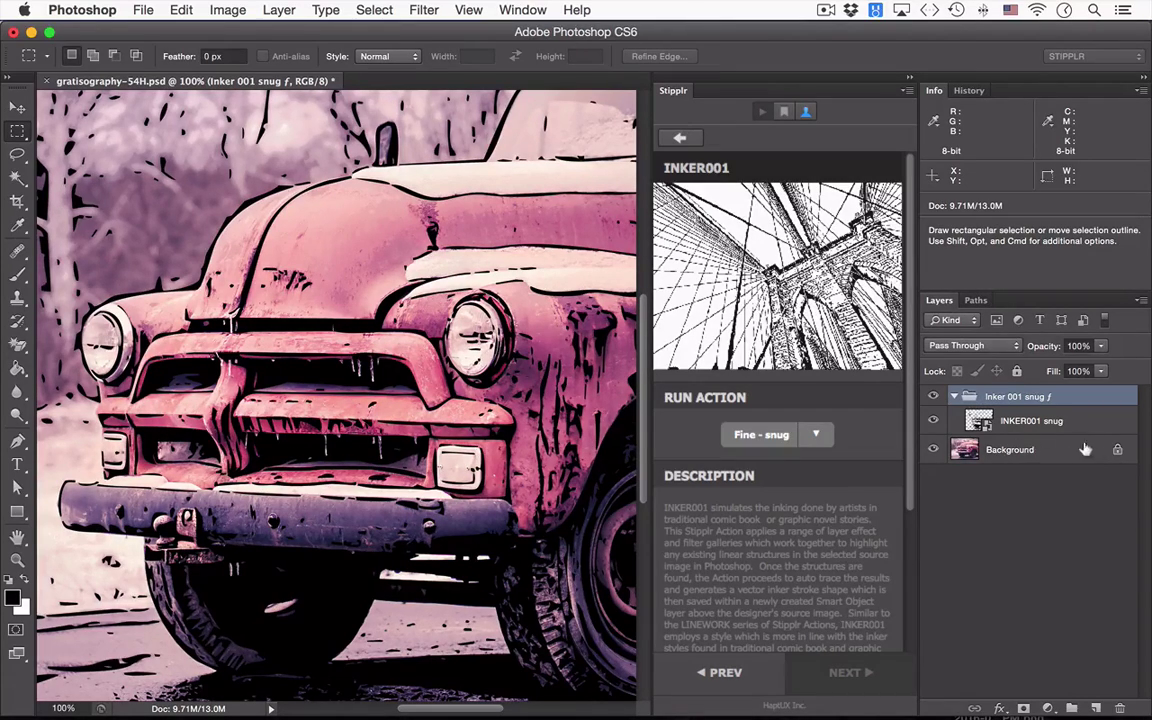
Step: Hide the Background photo and inspect the hood ink lines at 400% zoom
{"action": "left_click", "coordinate": [931, 449]}
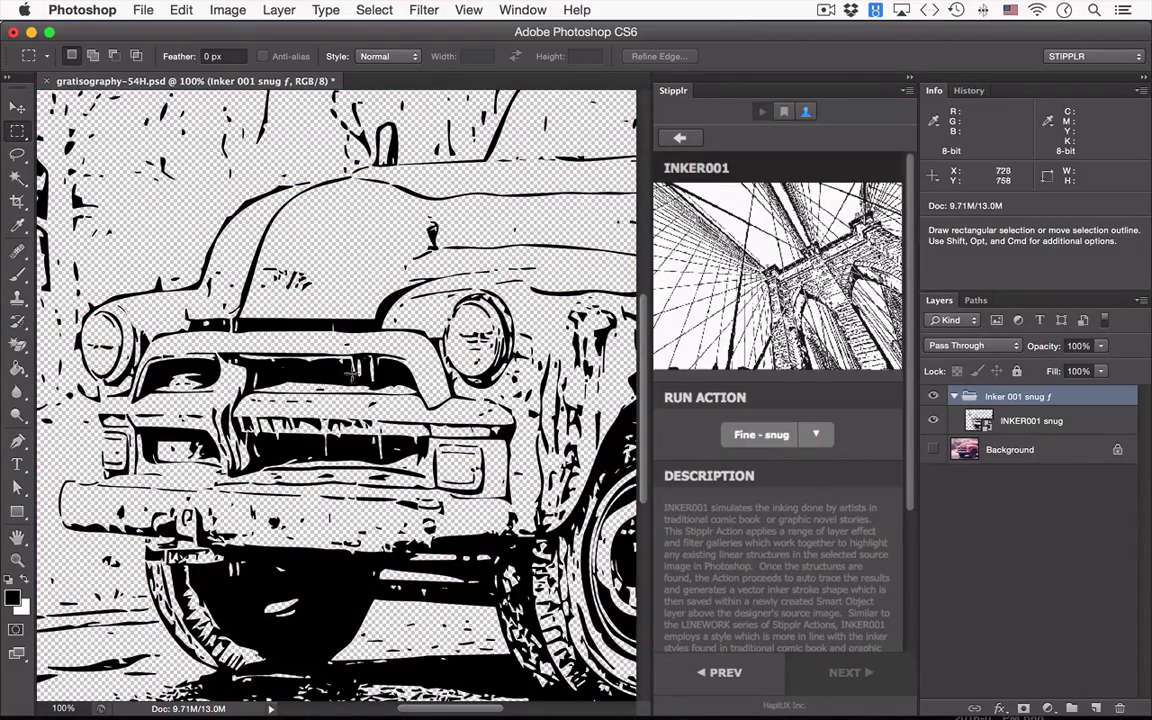
{"action": "left_click_drag", "start_coordinate": [360, 390], "coordinate": [407, 378]}
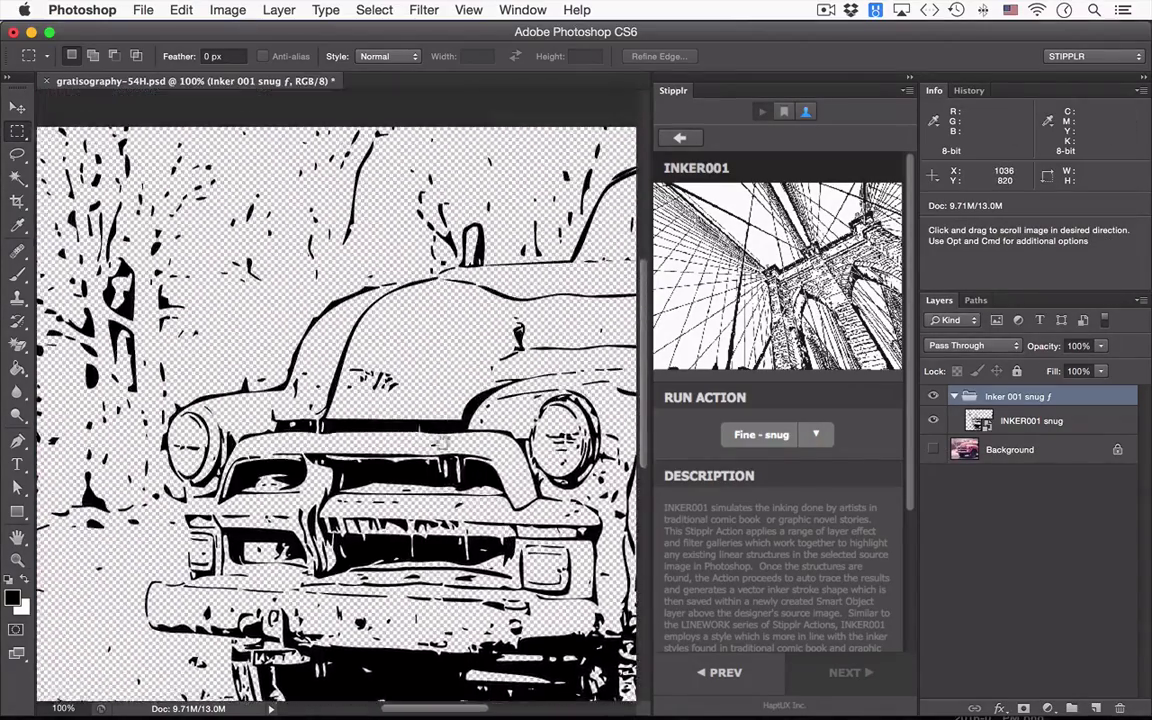
{"action": "left_click", "coordinate": [407, 378], "text": "super"}
{"action": "left_click", "coordinate": [407, 378]}
{"action": "mouse_move", "coordinate": [330, 480]}
{"action": "left_mouse_down"}
{"action": "mouse_move", "coordinate": [480, 250]}
{"action": "mouse_move", "coordinate": [501, 303]}
{"action": "left_mouse_up"}
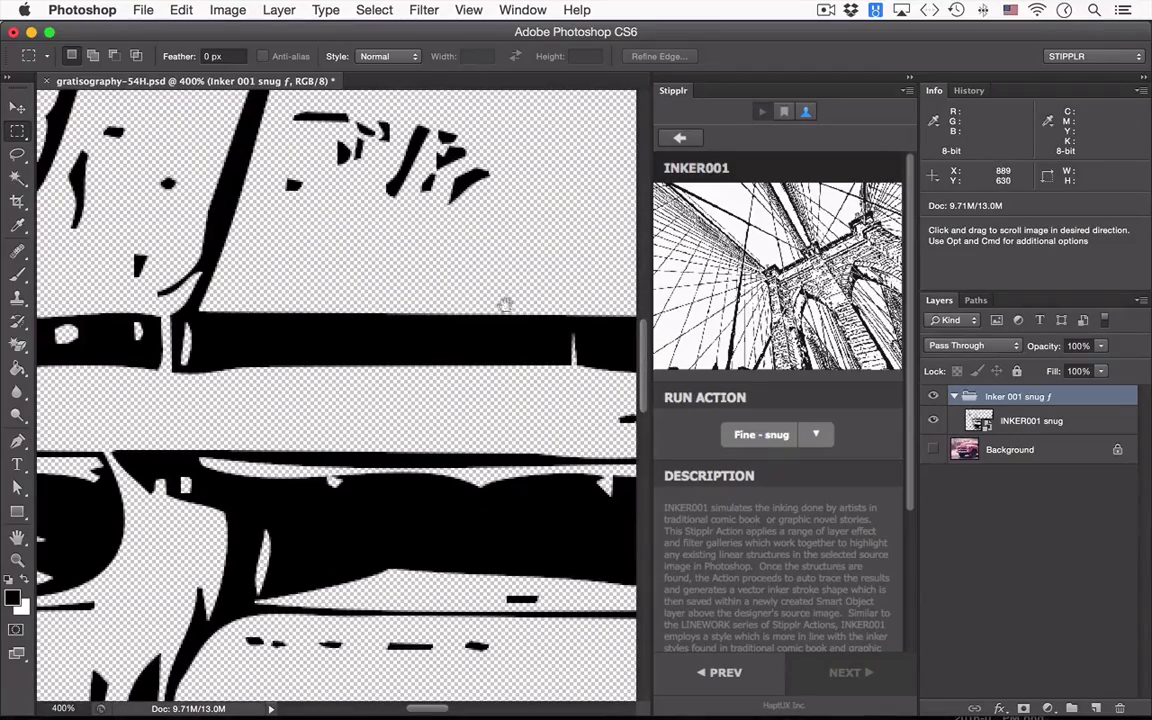
{"action": "left_click", "coordinate": [398, 320], "text": "alt"}
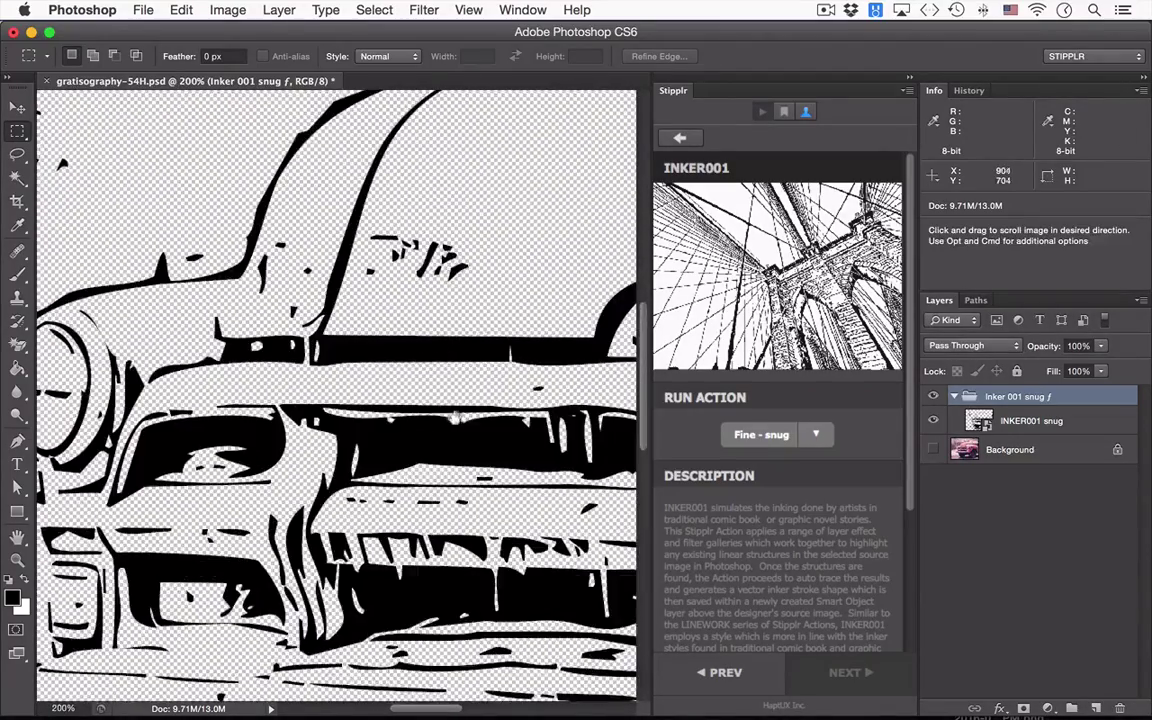
{"action": "left_click_drag", "start_coordinate": [398, 320], "coordinate": [523, 315]}
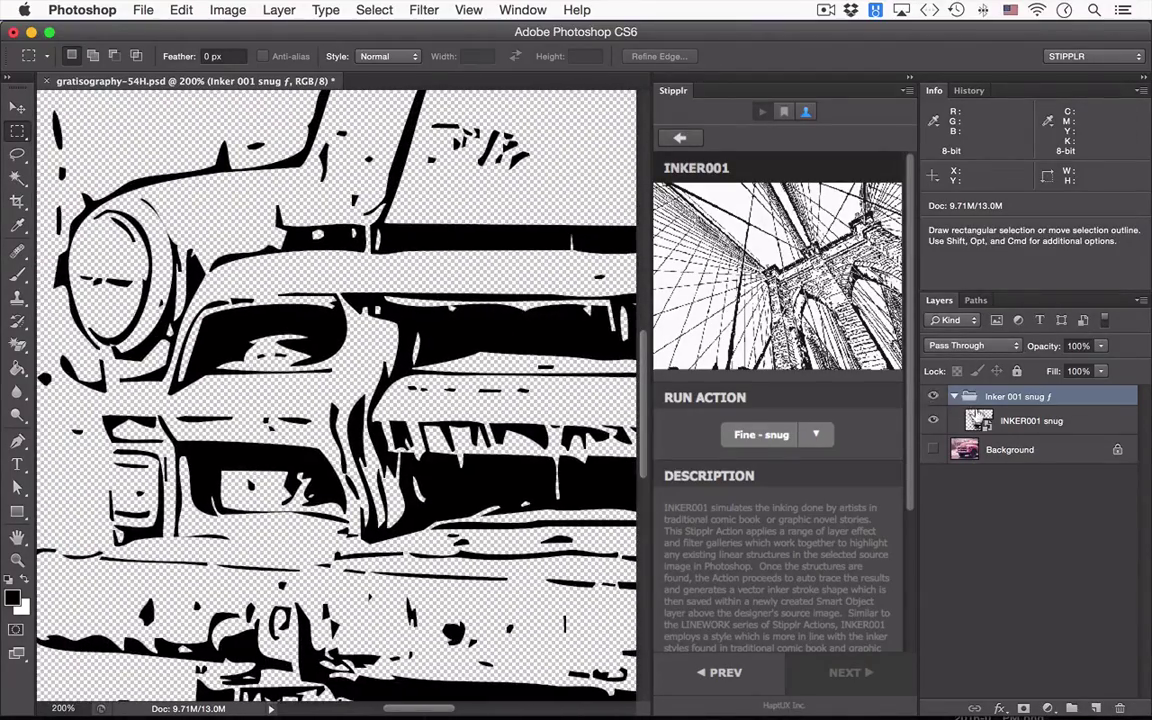
Step: Open the INKER001 snug smart object as Rectangle 1.psb and examine the headlight strokes
{"action": "left_click", "coordinate": [1030, 420]}
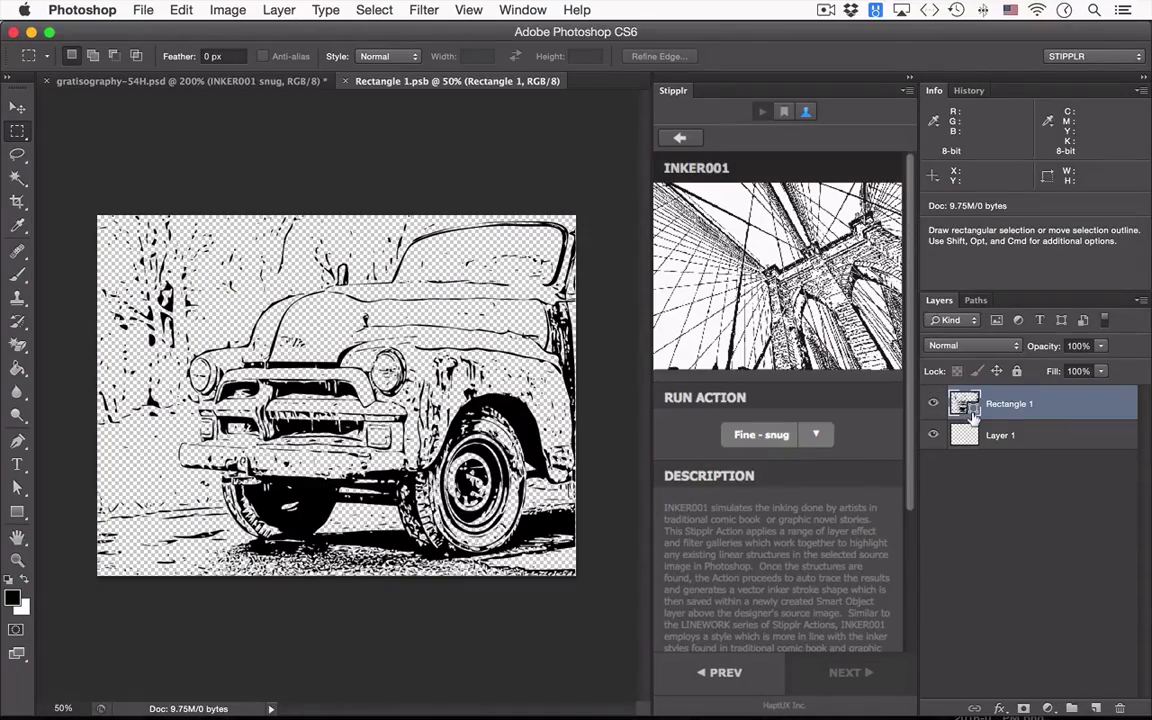
{"action": "left_click", "coordinate": [207, 339], "text": "super"}
{"action": "left_click", "coordinate": [226, 378], "text": "super"}
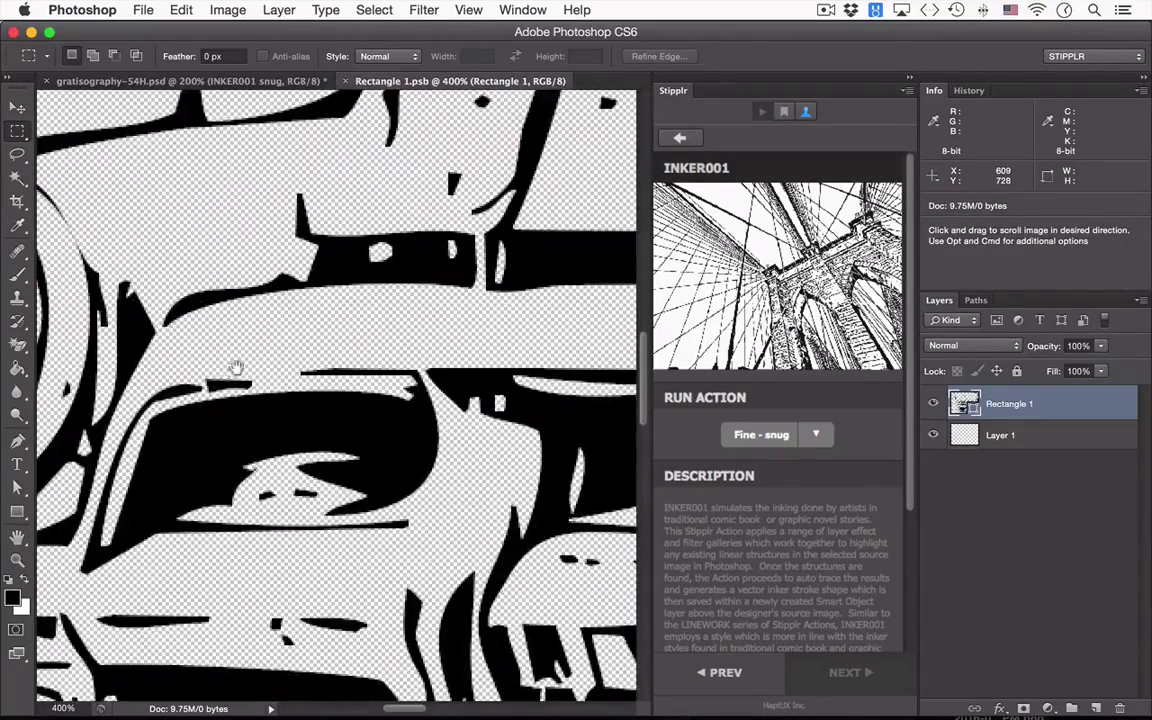
{"action": "left_click", "coordinate": [237, 368], "text": "super"}
{"action": "left_click_drag", "start_coordinate": [462, 351], "coordinate": [548, 381]}
{"action": "left_click_drag", "start_coordinate": [386, 291], "coordinate": [398, 224]}
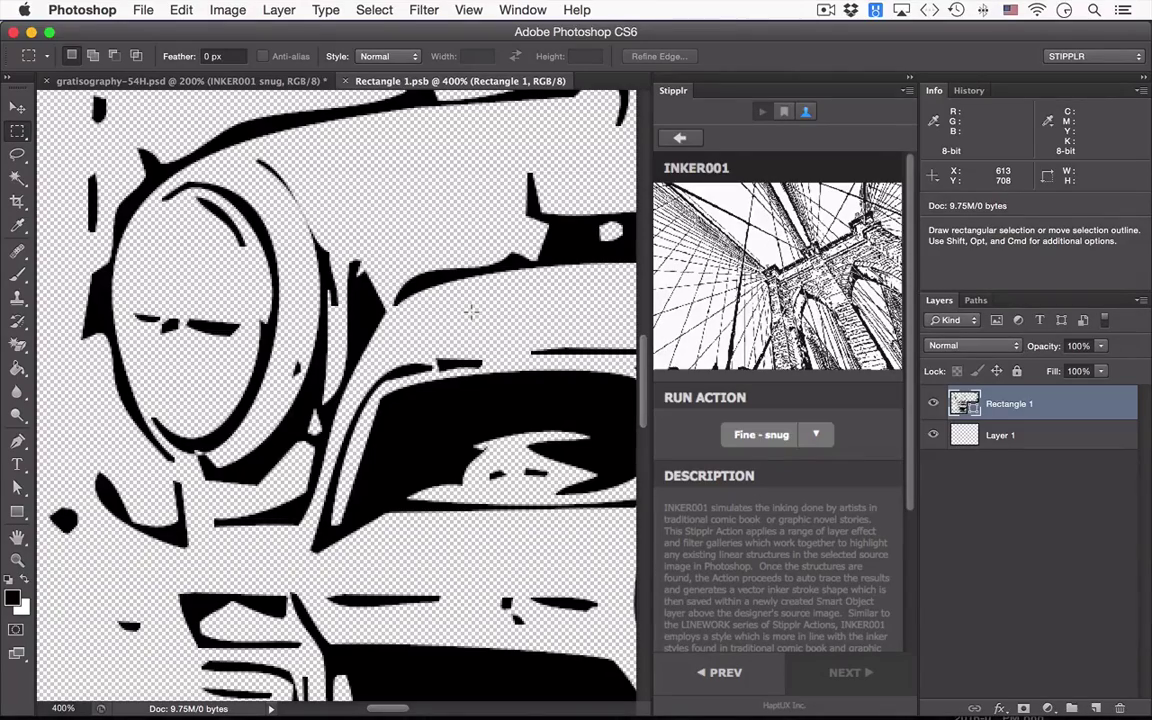
{"action": "left_click_drag", "start_coordinate": [470, 309], "coordinate": [514, 329]}
{"action": "left_click", "coordinate": [467, 393], "text": "alt"}
{"action": "left_click", "coordinate": [467, 393], "text": "alt"}
{"action": "left_click", "coordinate": [514, 329], "text": "alt"}
{"action": "left_click_drag", "start_coordinate": [250, 349], "coordinate": [234, 349]}
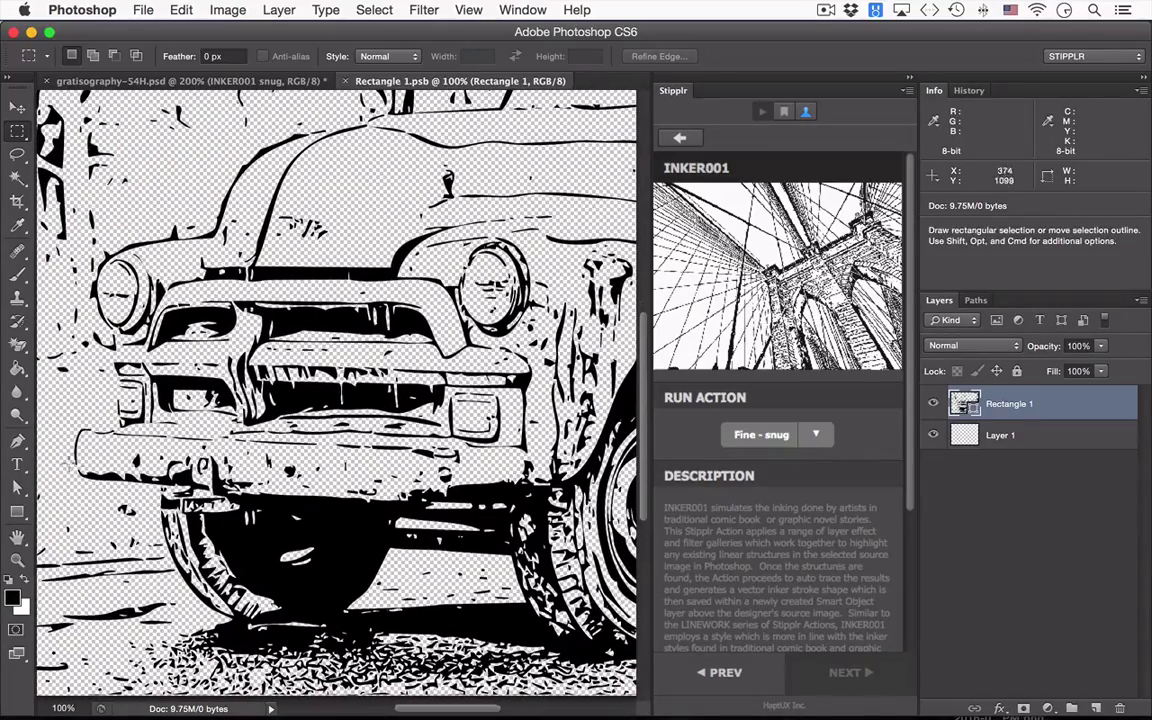
Step: Using the path tools, select and delete stray anchor points on the hood
{"action": "left_click", "coordinate": [18, 441]}
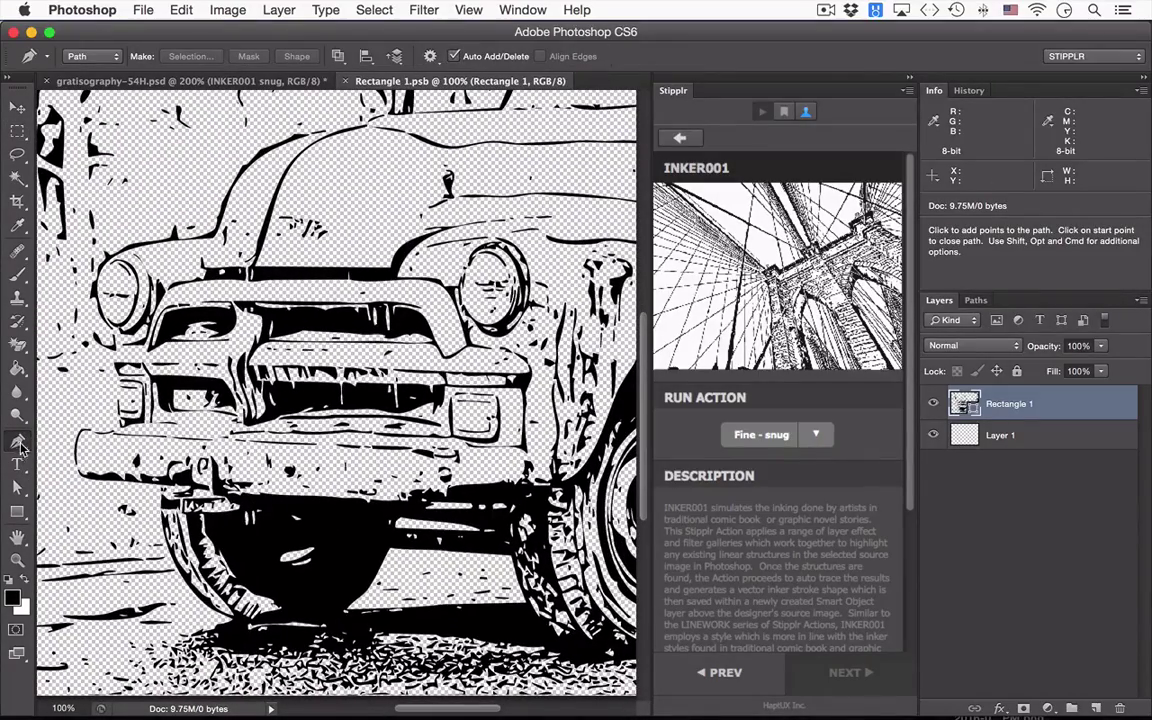
{"action": "left_click_drag", "start_coordinate": [24, 447], "coordinate": [75, 437]}
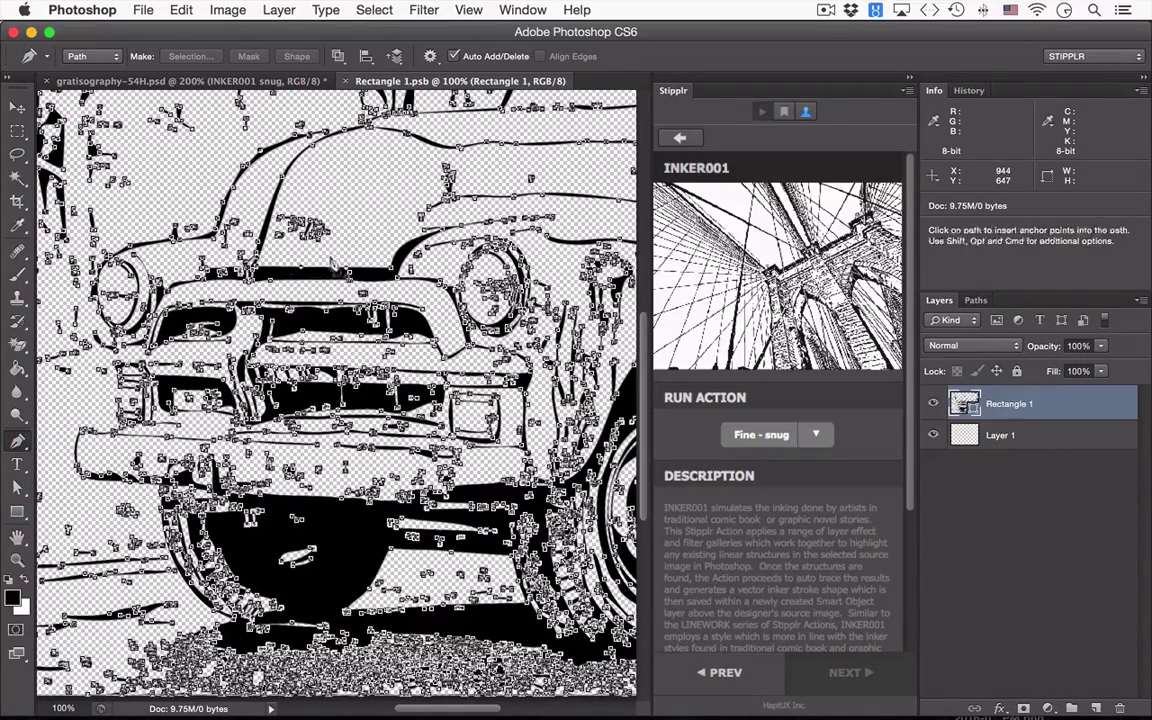
{"action": "left_click_drag", "start_coordinate": [333, 264], "coordinate": [422, 293]}
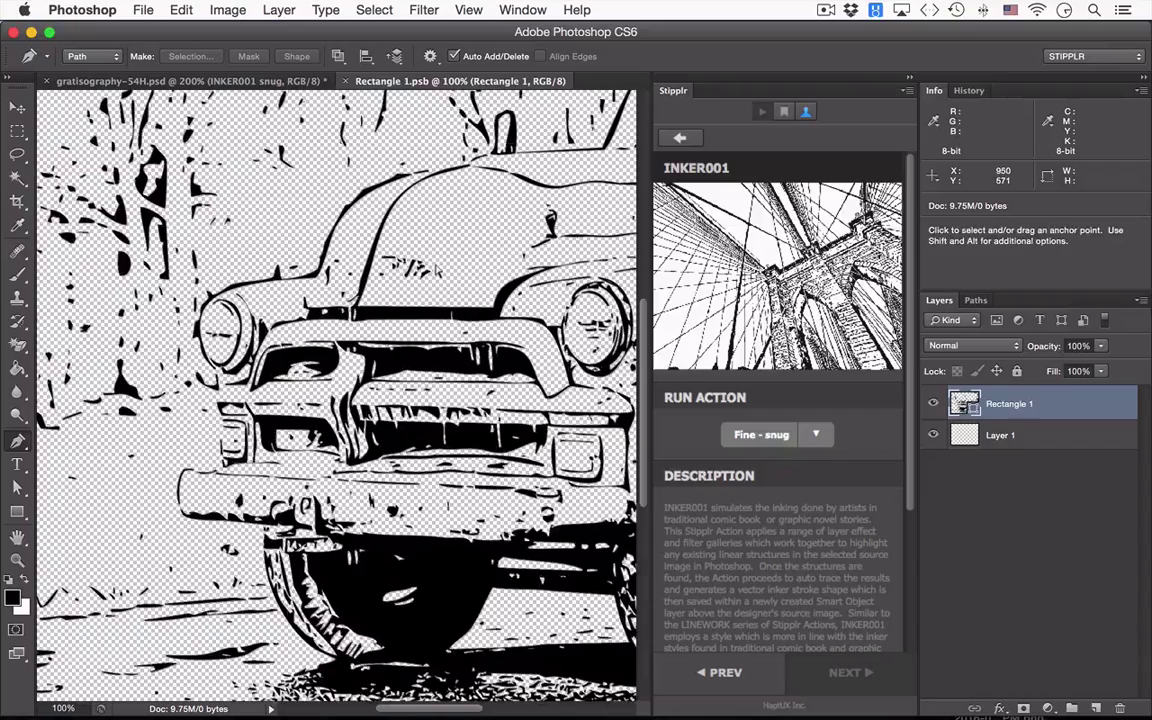
{"action": "left_click_drag", "start_coordinate": [435, 247], "coordinate": [380, 284]}
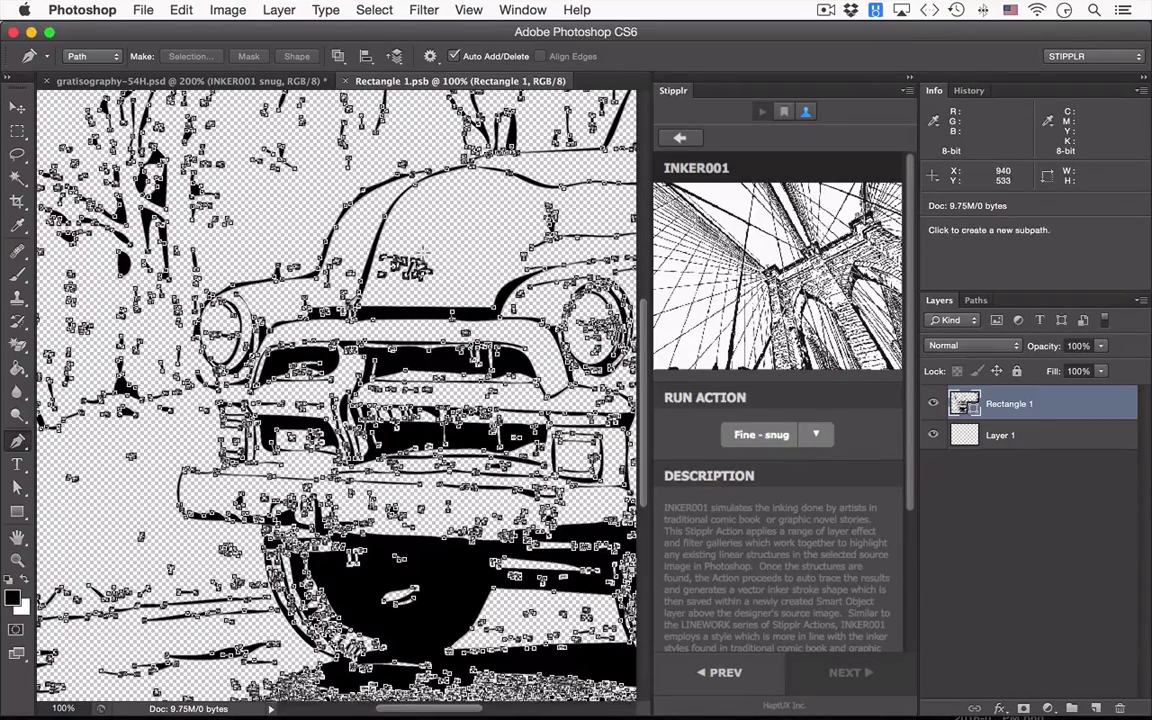
{"action": "key", "text": "Delete"}
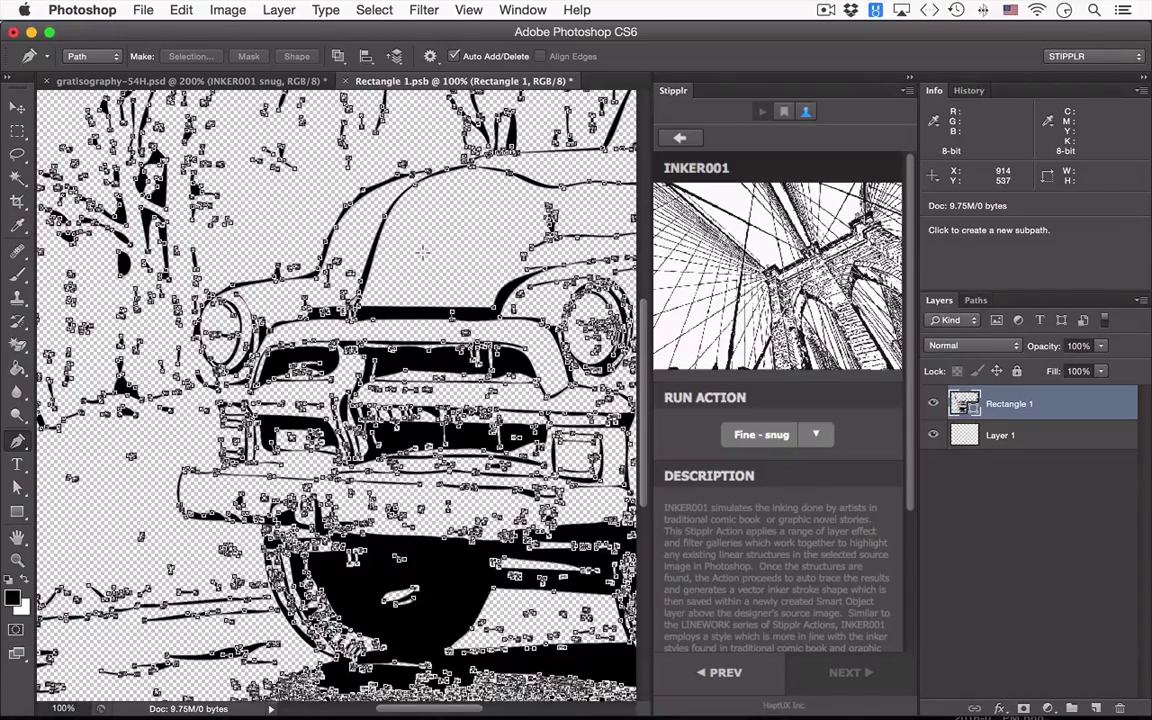
Step: Convert an anchor and bend the grille outline curve, then hide the path display
{"action": "left_click_drag", "start_coordinate": [452, 387], "coordinate": [520, 387]}
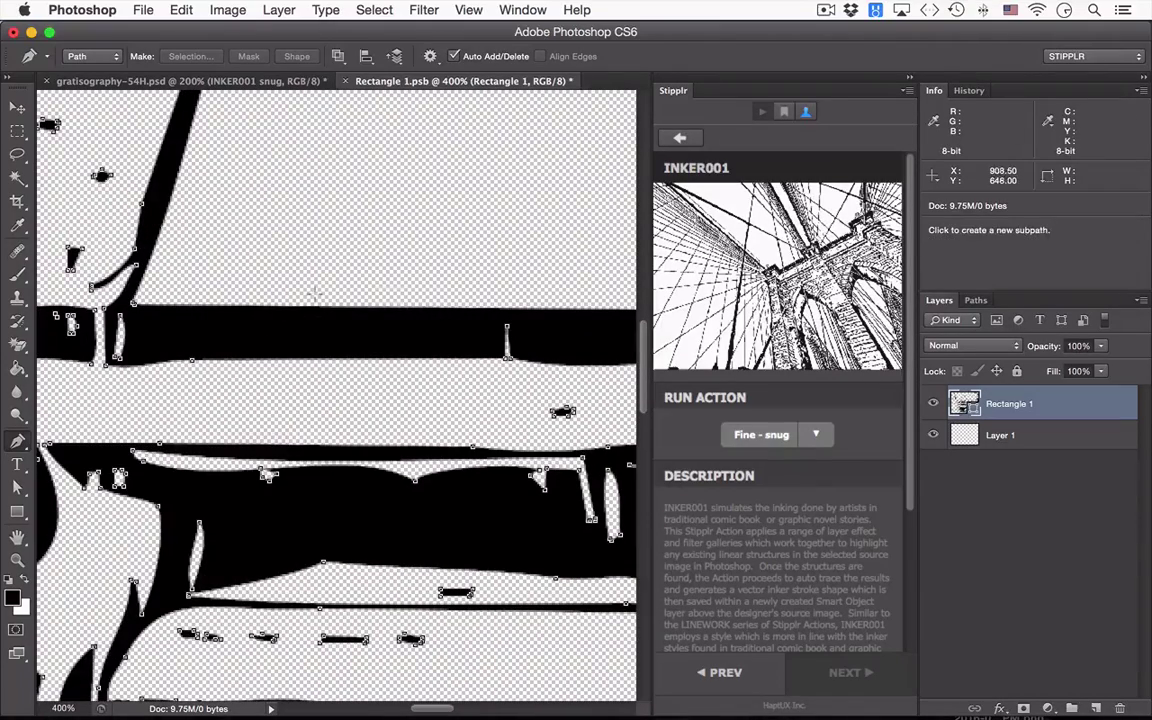
{"action": "left_click_drag", "start_coordinate": [131, 301], "coordinate": [173, 329]}
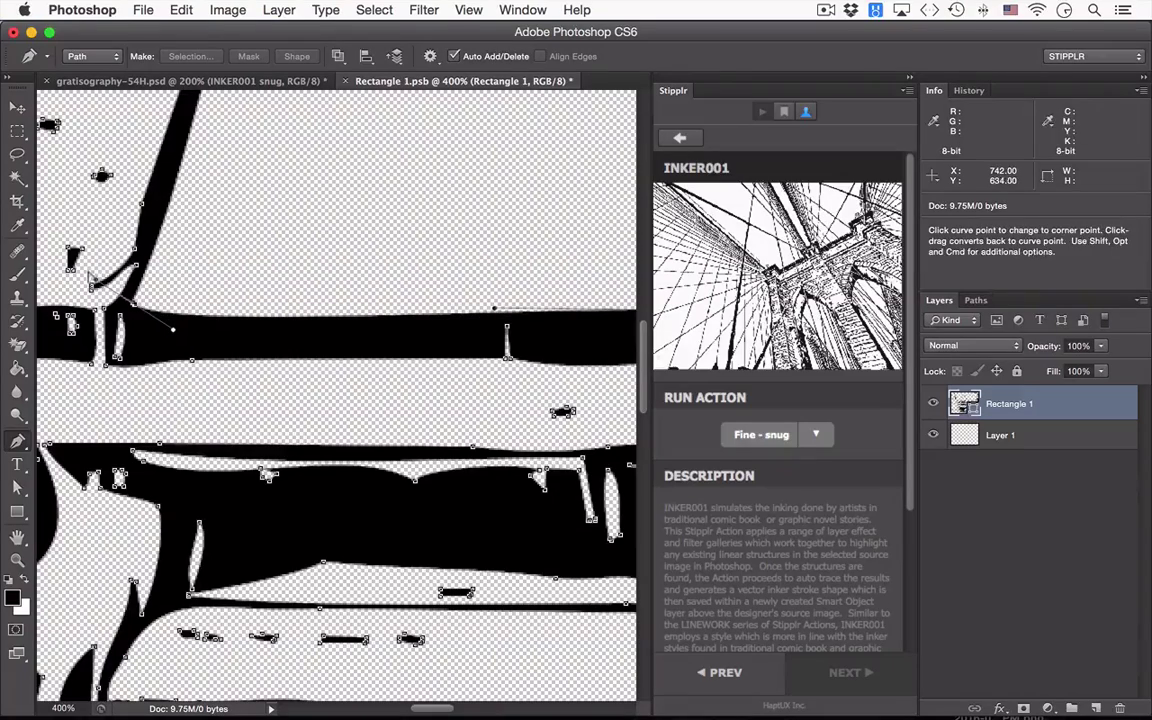
{"action": "left_click_drag", "start_coordinate": [119, 262], "coordinate": [144, 342]}
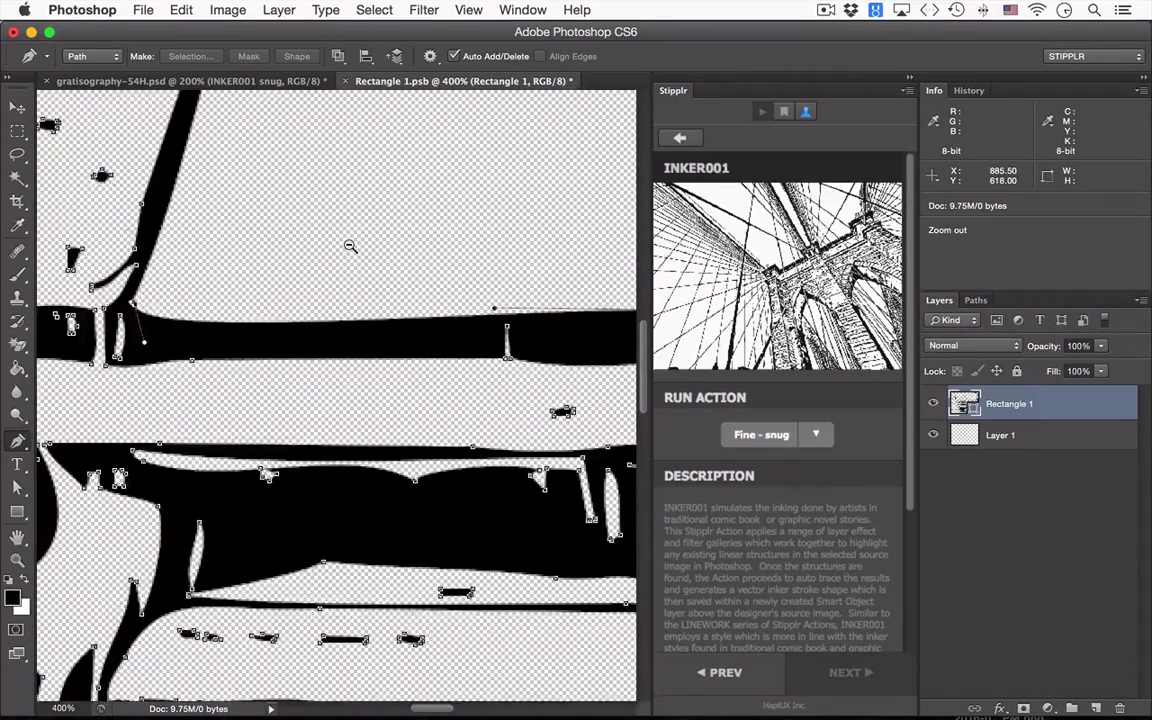
{"action": "key", "text": "super+1"}
{"action": "left_click_drag", "start_coordinate": [431, 217], "coordinate": [496, 177]}
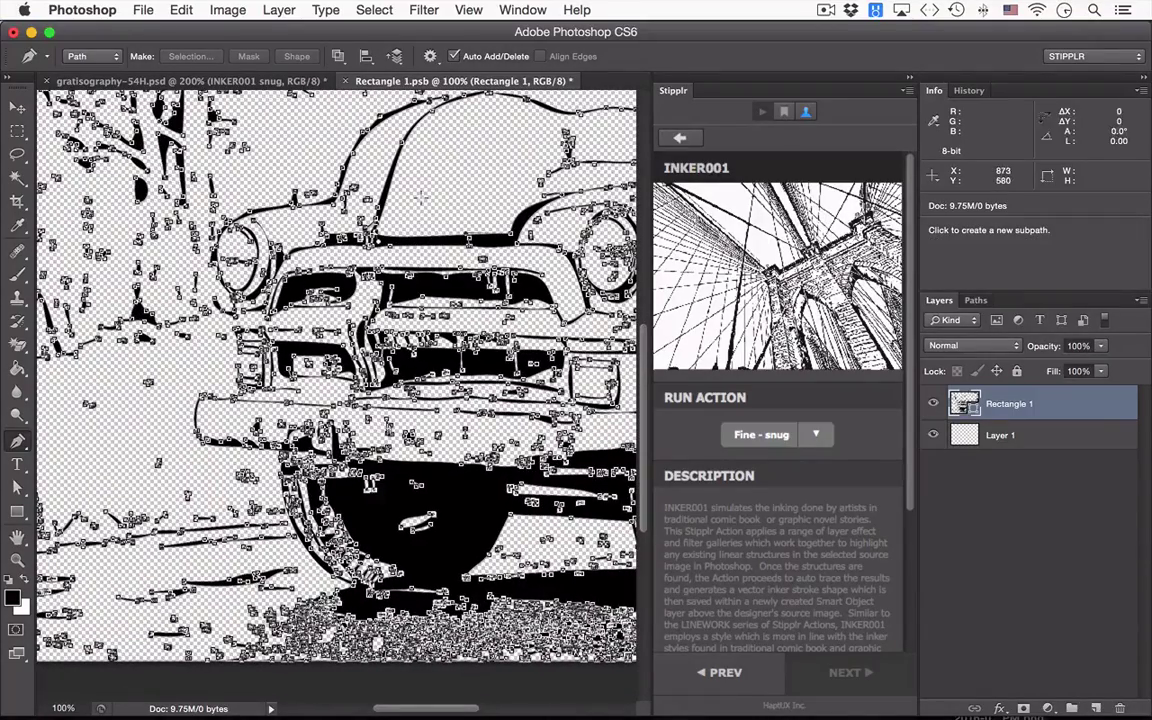
{"action": "key", "text": "super+shift+h"}
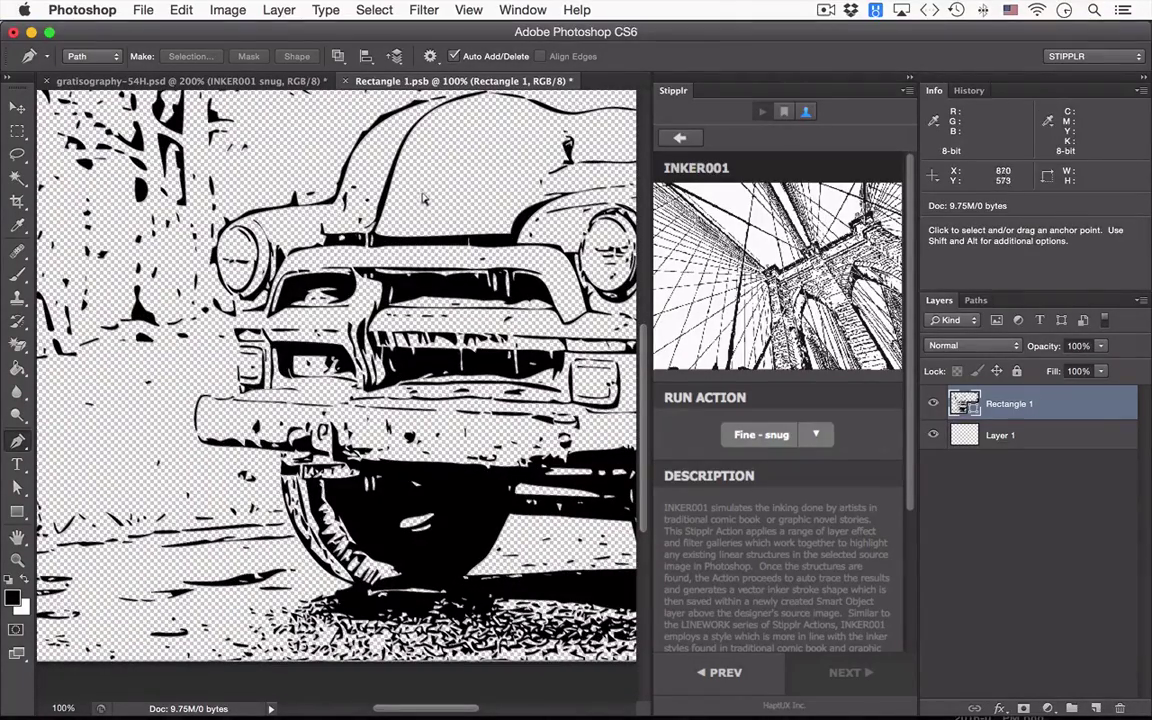
Step: Close Rectangle 1.psb without saving and reframe the whole truck in gratisography-54H.psd
{"action": "left_click", "coordinate": [345, 82]}
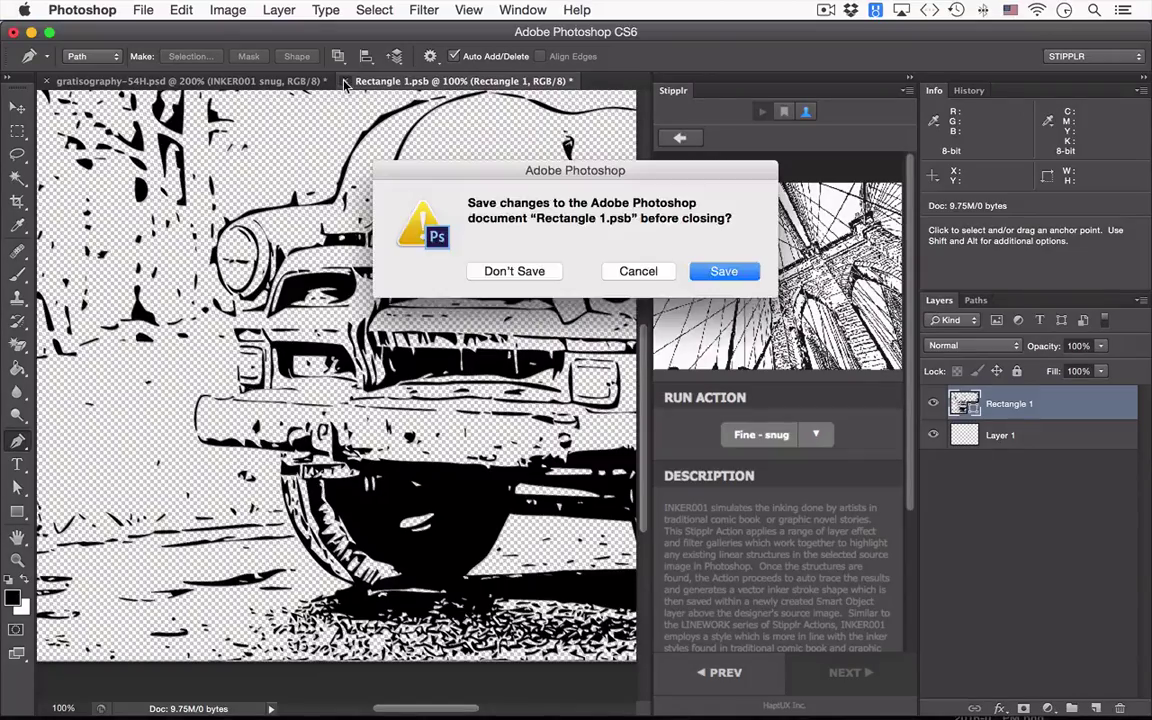
{"action": "left_click", "coordinate": [514, 271]}
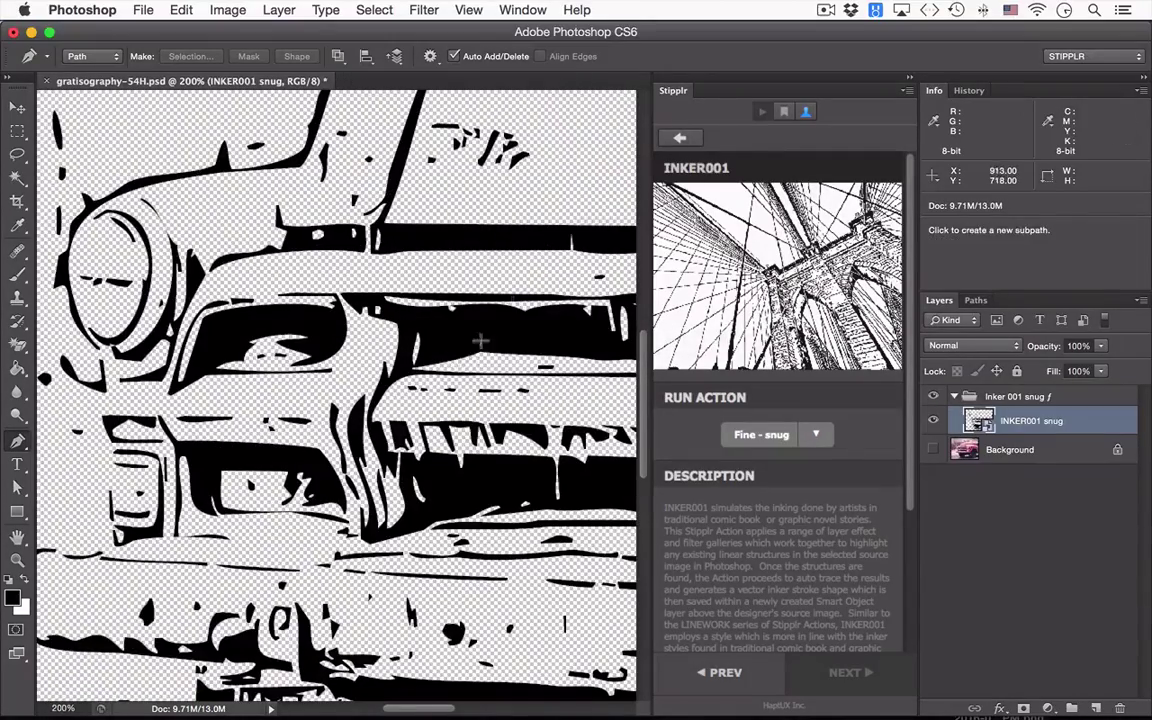
{"action": "key", "text": "super+minus"}
{"action": "left_click_drag", "start_coordinate": [460, 425], "coordinate": [376, 380]}
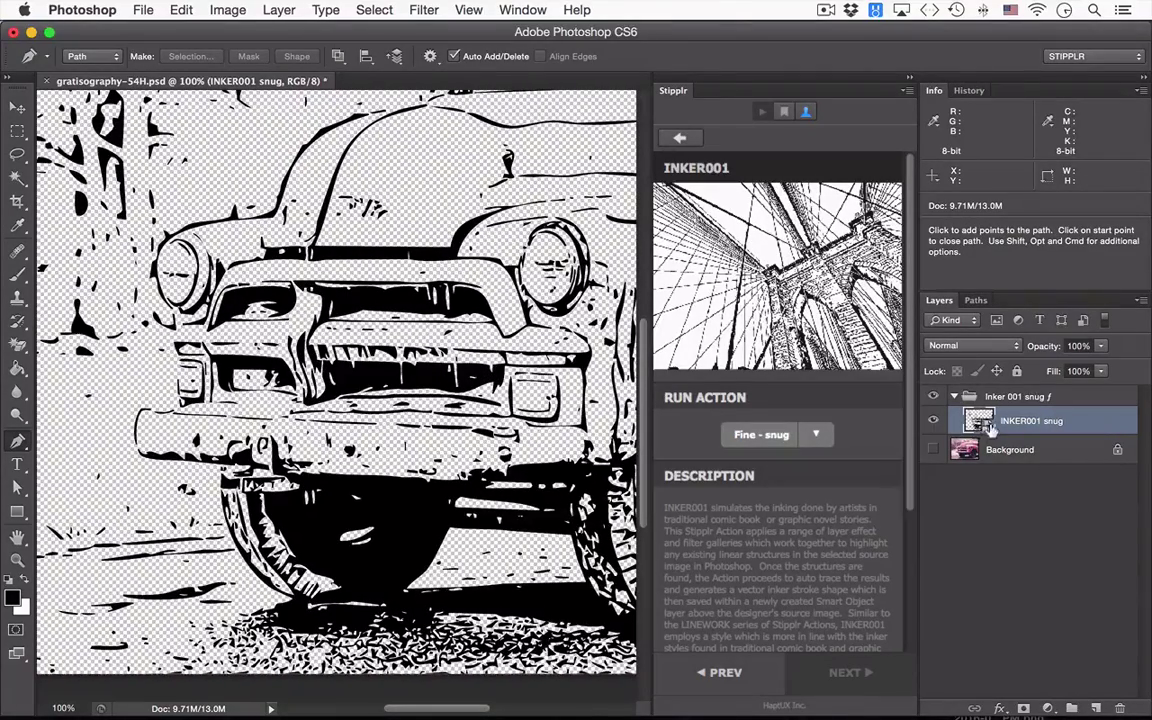
{"action": "left_click_drag", "start_coordinate": [495, 235], "coordinate": [381, 282]}
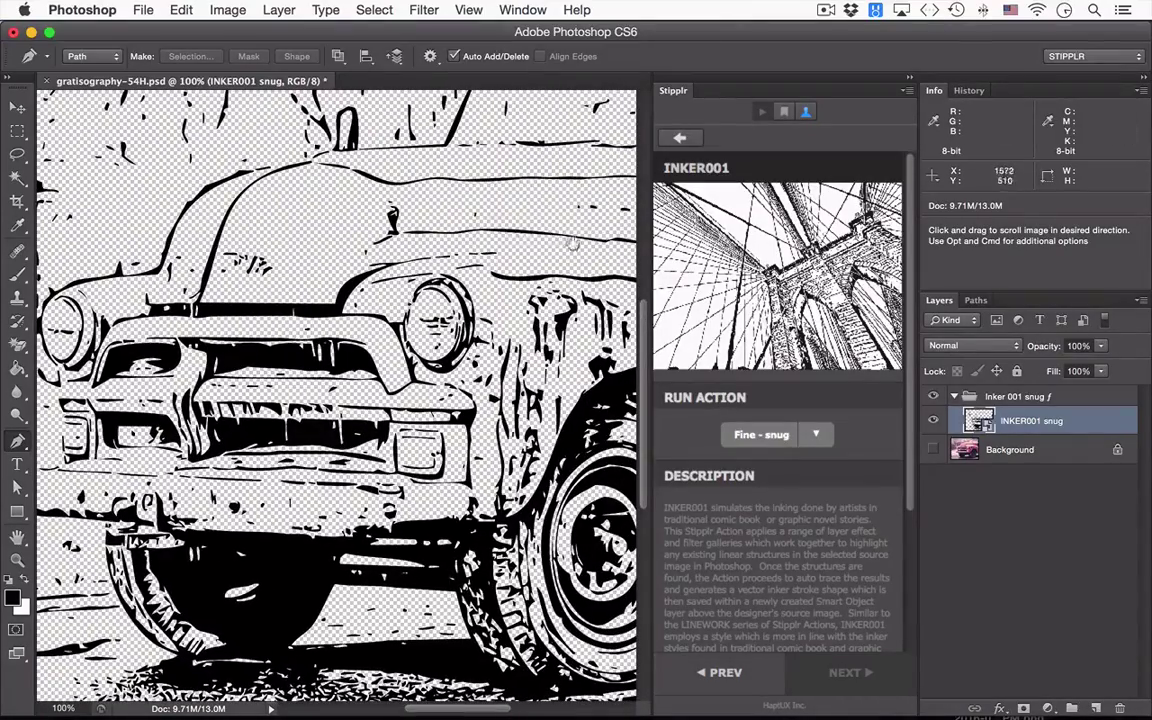
{"action": "left_click_drag", "start_coordinate": [280, 375], "coordinate": [428, 360]}
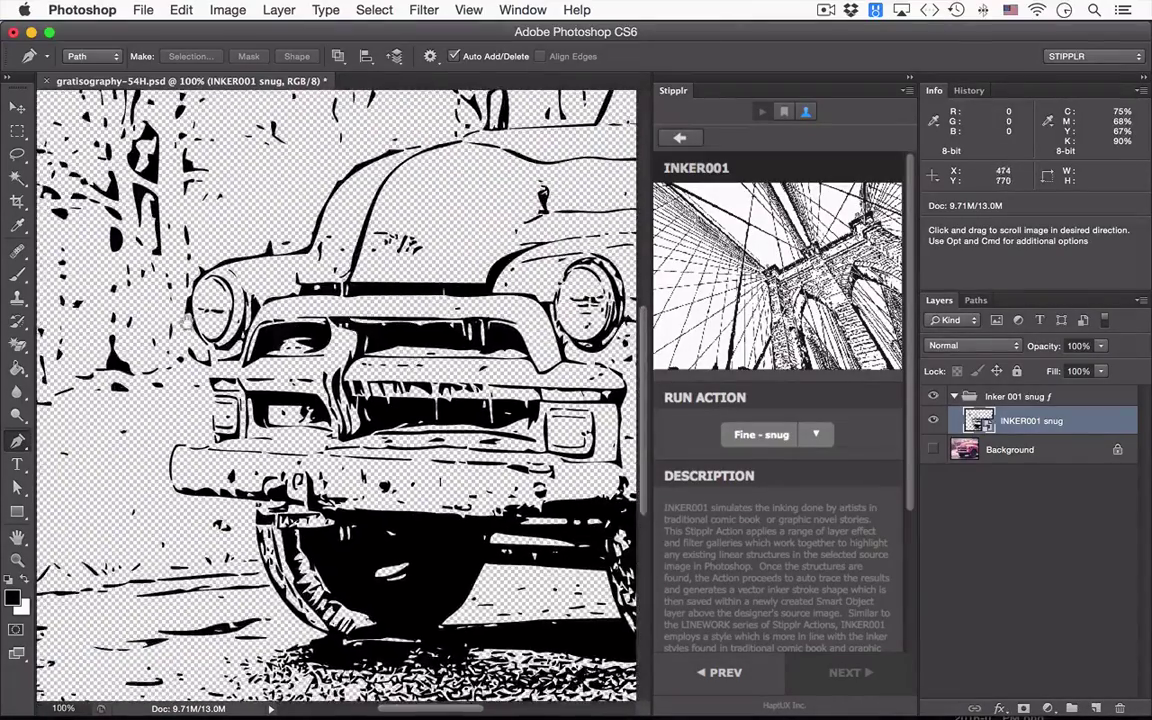
{"action": "left_click", "coordinate": [186, 319], "text": "alt"}
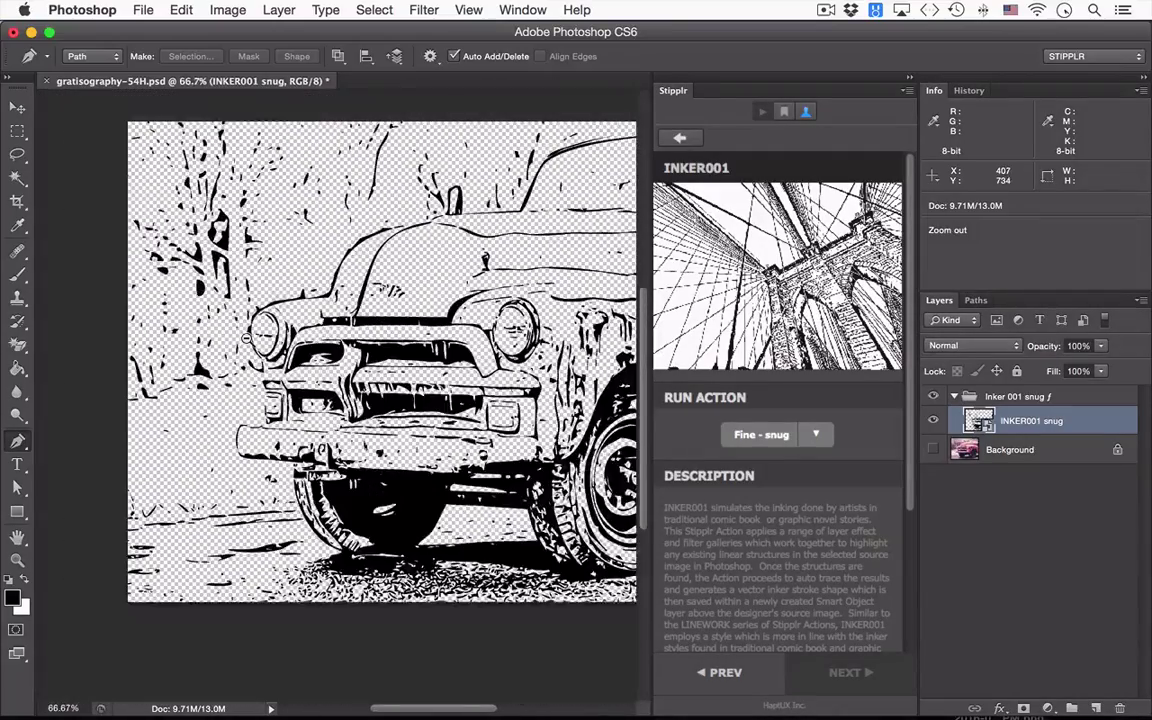
{"action": "left_click_drag", "start_coordinate": [246, 338], "coordinate": [222, 306]}
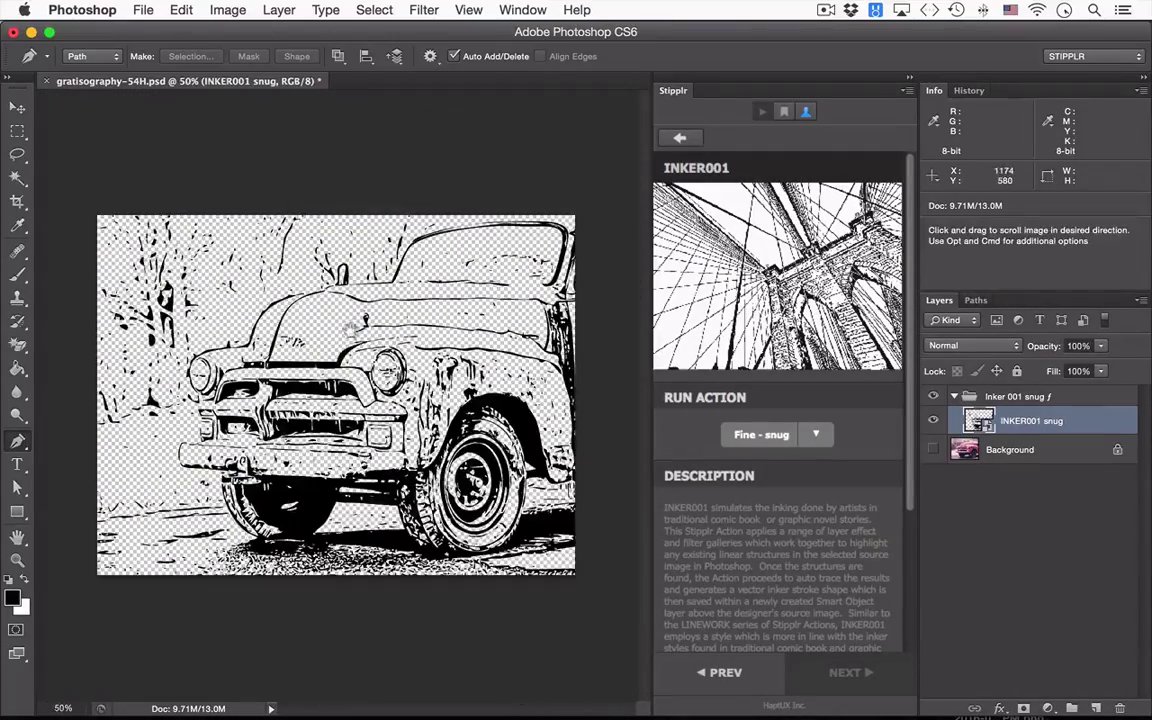
{"action": "left_click_drag", "start_coordinate": [313, 307], "coordinate": [297, 346]}
{"action": "left_click_drag", "start_coordinate": [251, 490], "coordinate": [271, 478]}
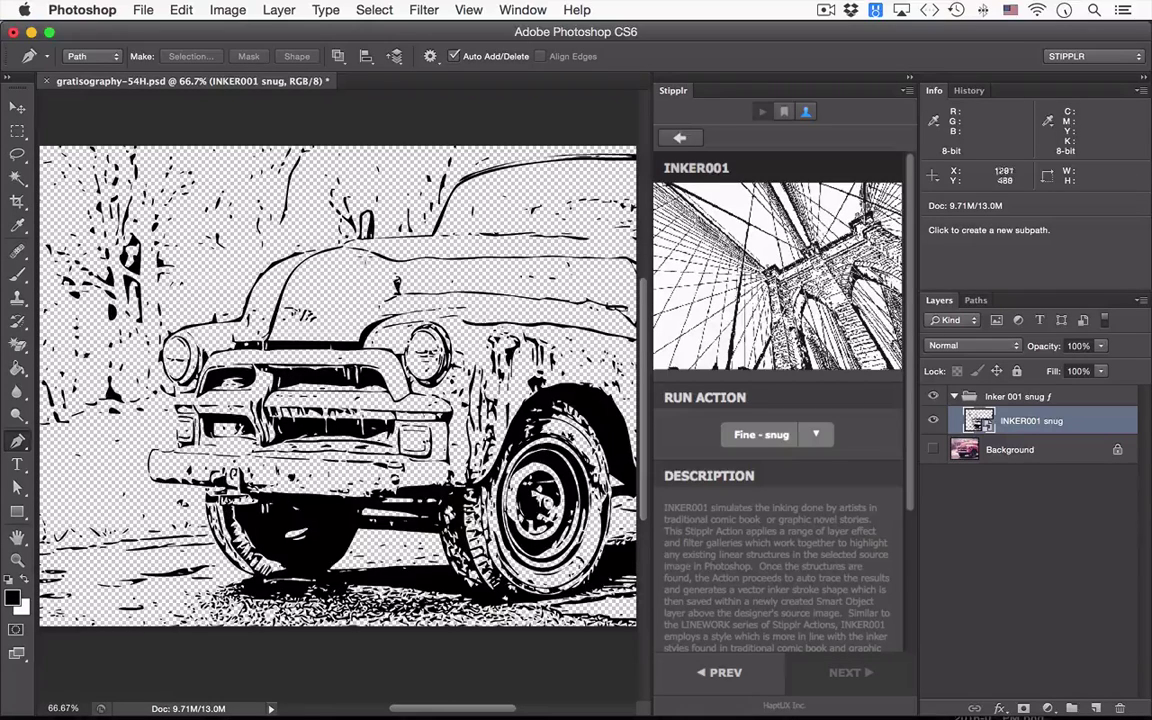
Step: Select the Background layer and make the colour photo visible again
{"action": "left_click", "coordinate": [17, 130]}
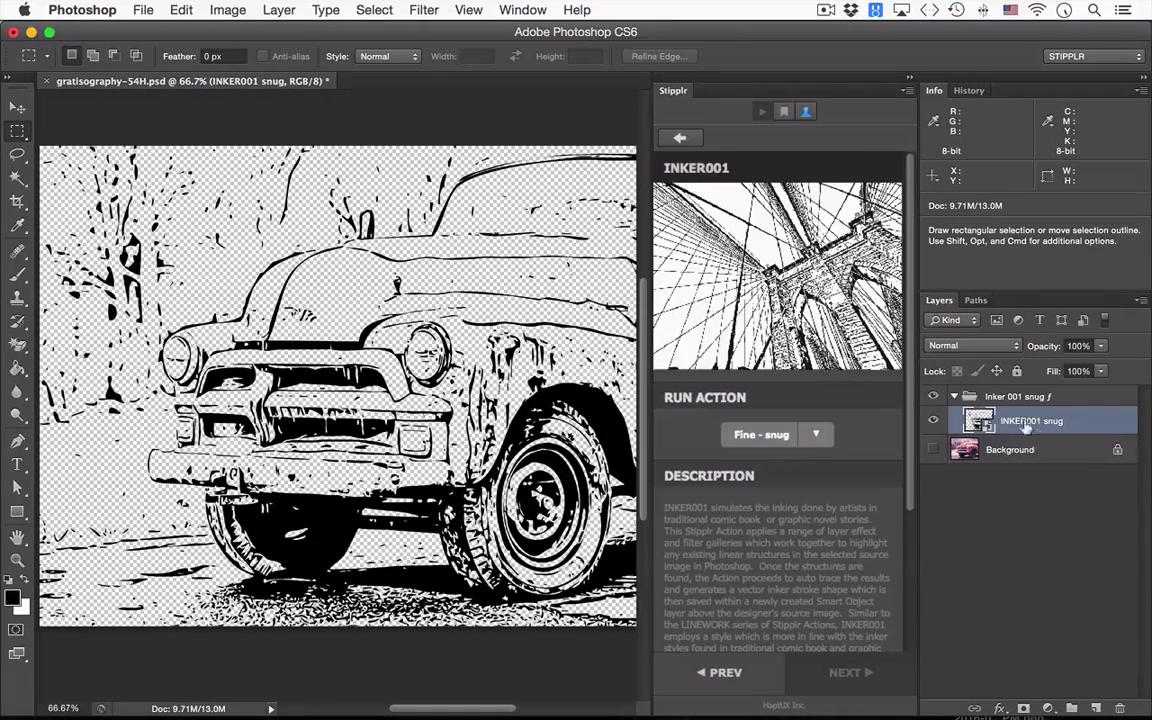
{"action": "left_click", "coordinate": [968, 451]}
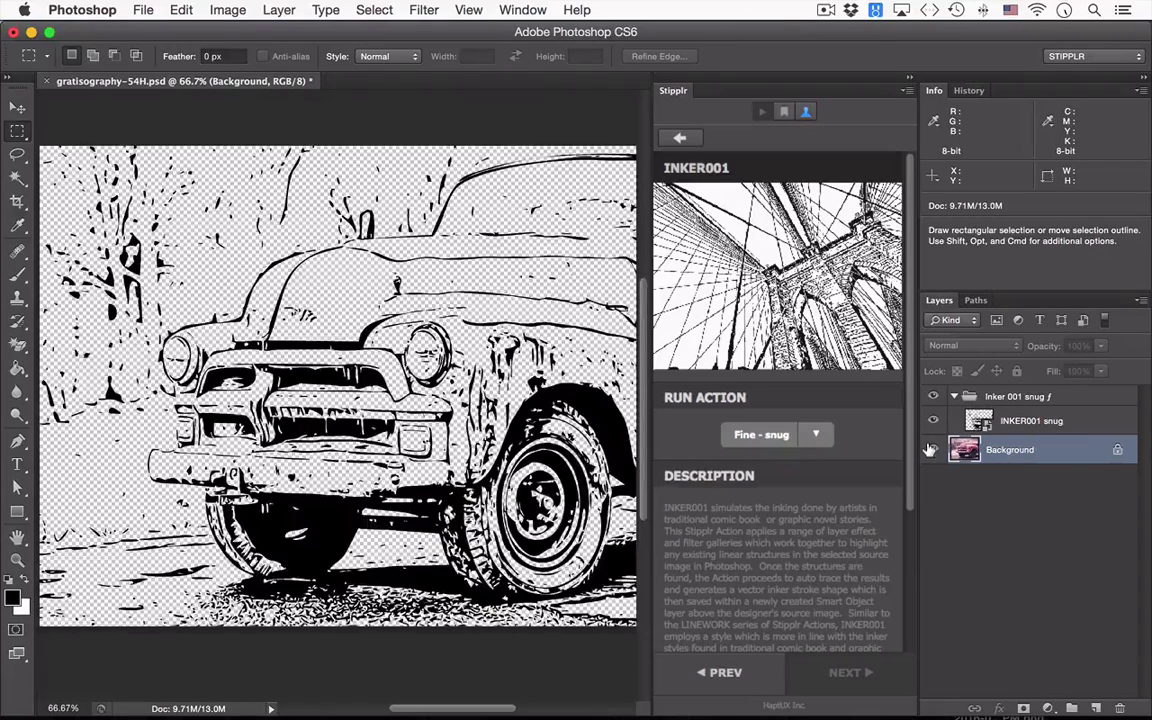
{"action": "left_click", "coordinate": [931, 450]}
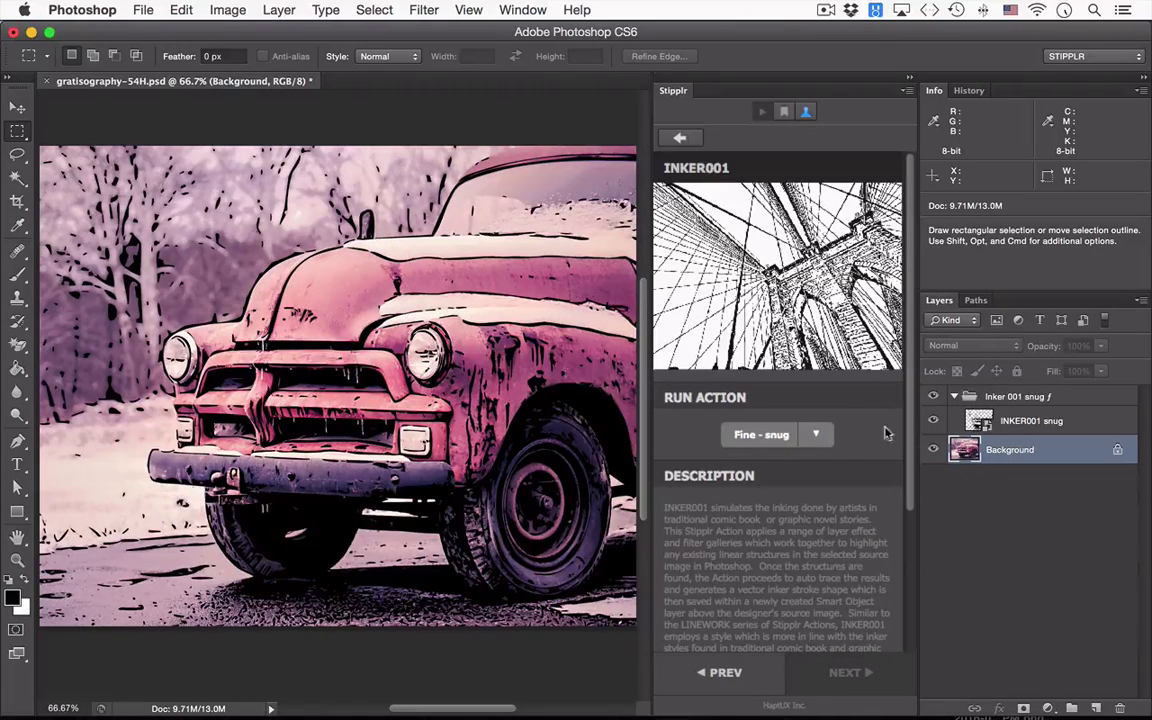
Step: Run INKER001 Fine - snug again and toggle the new ink group to compare
{"action": "left_click", "coordinate": [762, 436]}
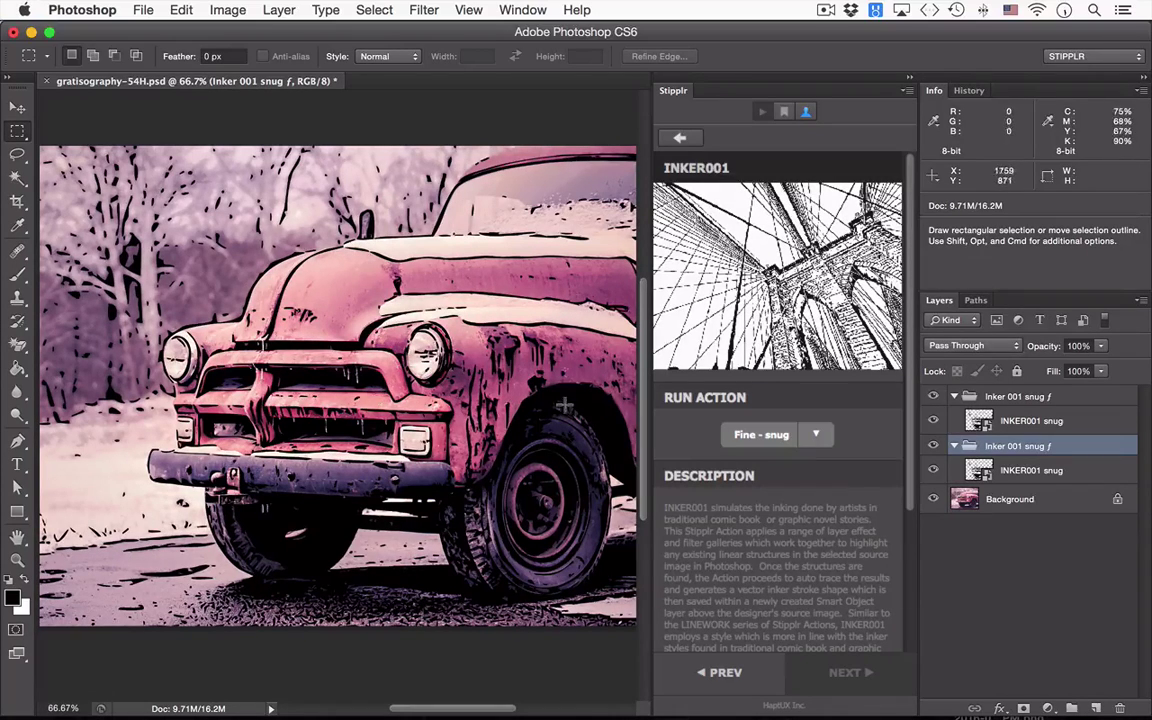
{"action": "left_click", "coordinate": [931, 445]}
{"action": "left_click", "coordinate": [931, 445]}
{"action": "left_click", "coordinate": [931, 445]}
{"action": "left_click", "coordinate": [931, 445]}
{"action": "left_click", "coordinate": [931, 445]}
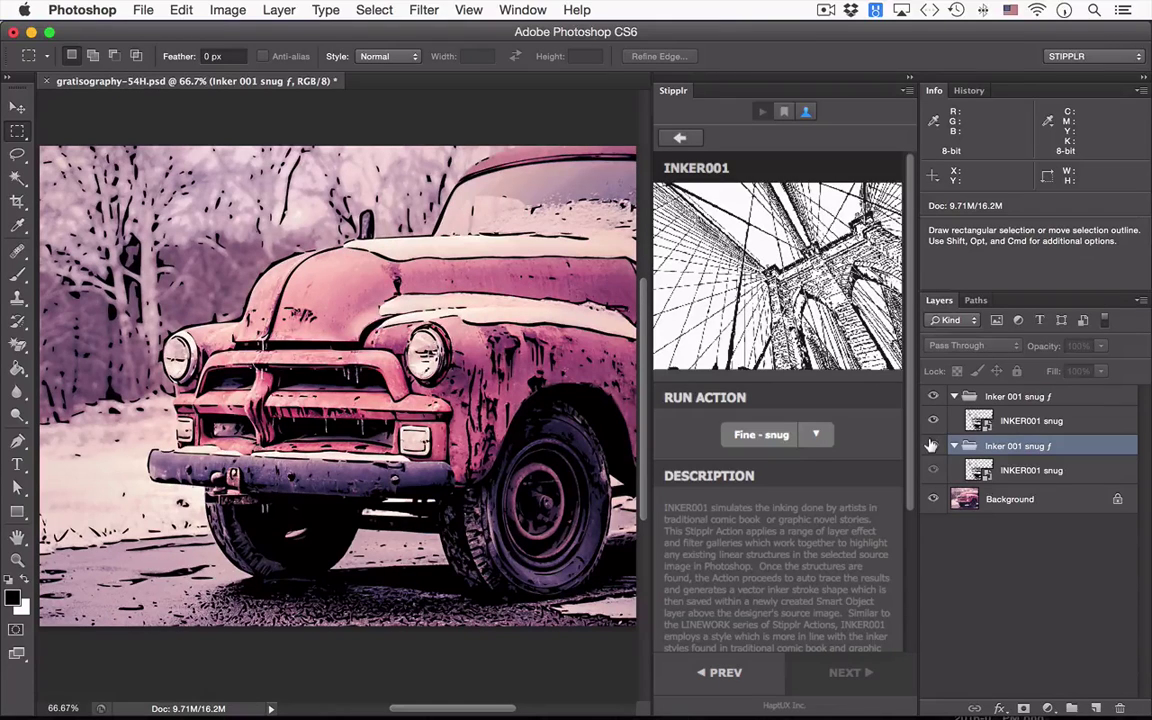
{"action": "left_click", "coordinate": [931, 445]}
{"action": "left_click", "coordinate": [931, 445]}
{"action": "left_click", "coordinate": [931, 445]}
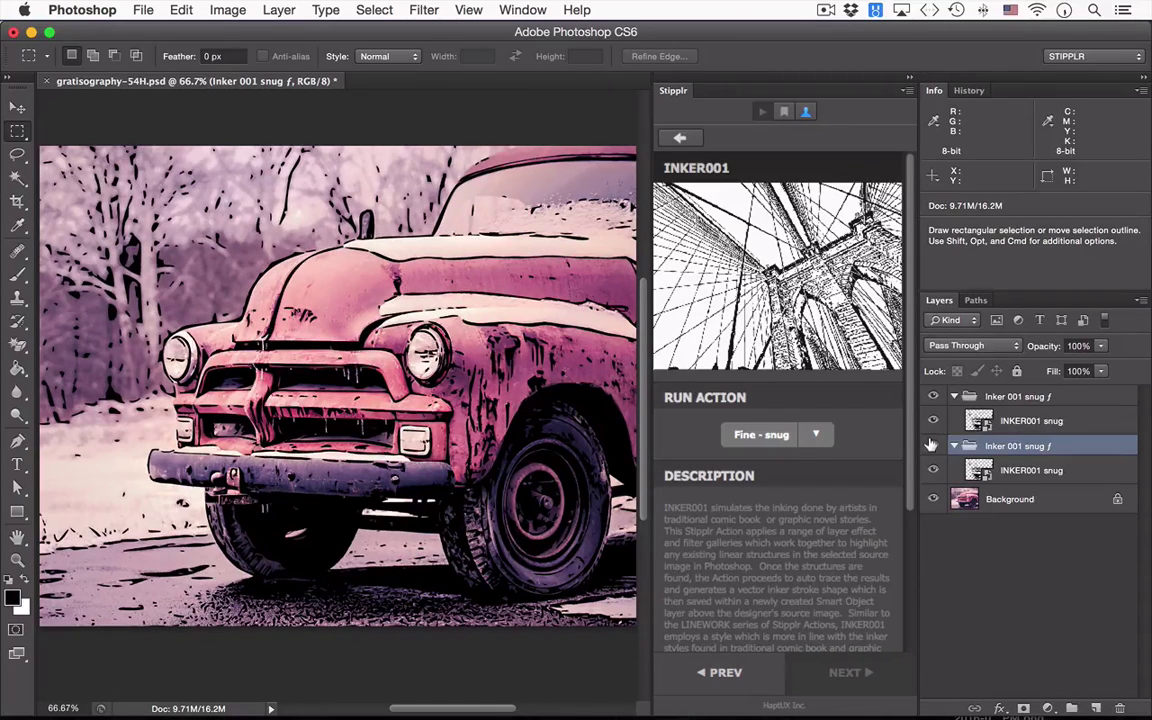
Step: Compare the second ink group with the photo hidden, then restore the photo and select Background
{"action": "left_click", "coordinate": [931, 499]}
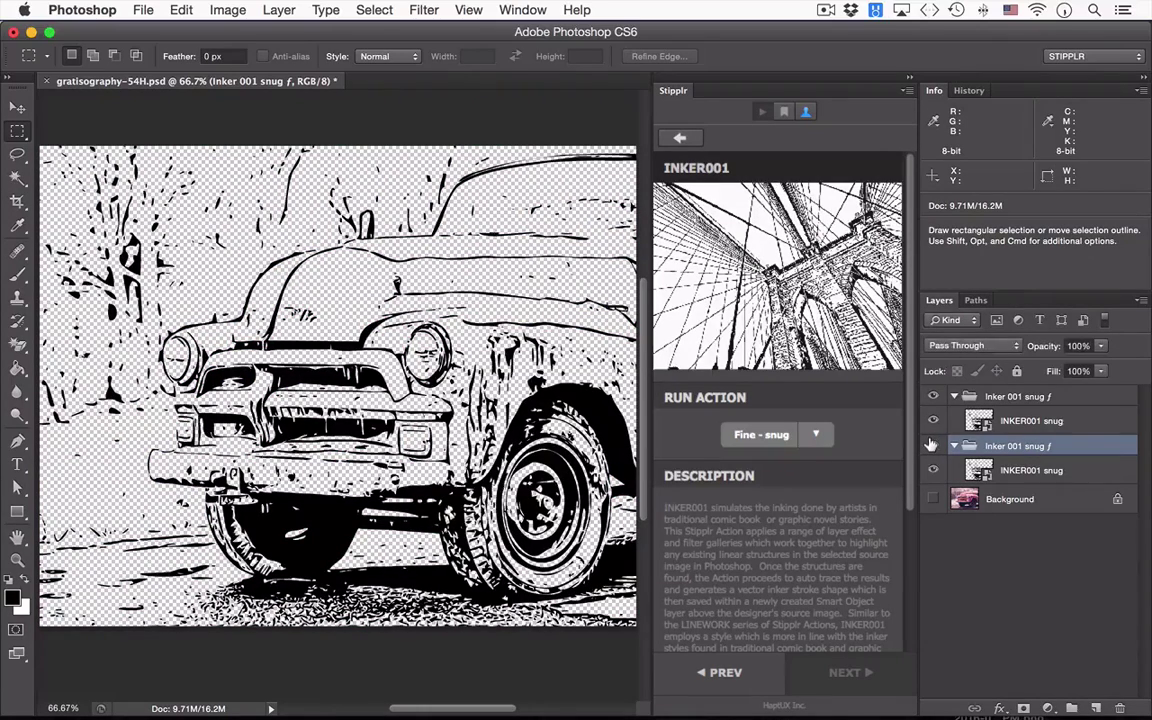
{"action": "left_click", "coordinate": [931, 445]}
{"action": "left_click", "coordinate": [931, 445]}
{"action": "left_click", "coordinate": [931, 445]}
{"action": "left_click", "coordinate": [931, 445]}
{"action": "left_click", "coordinate": [931, 499]}
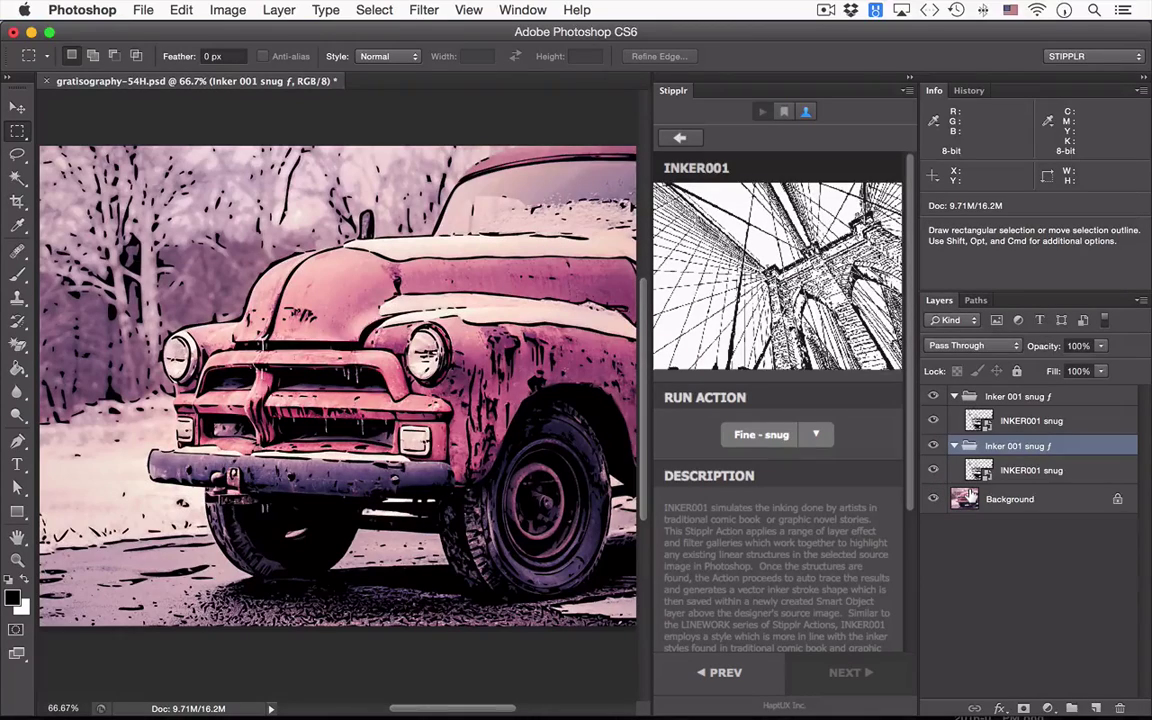
{"action": "left_click", "coordinate": [969, 497]}
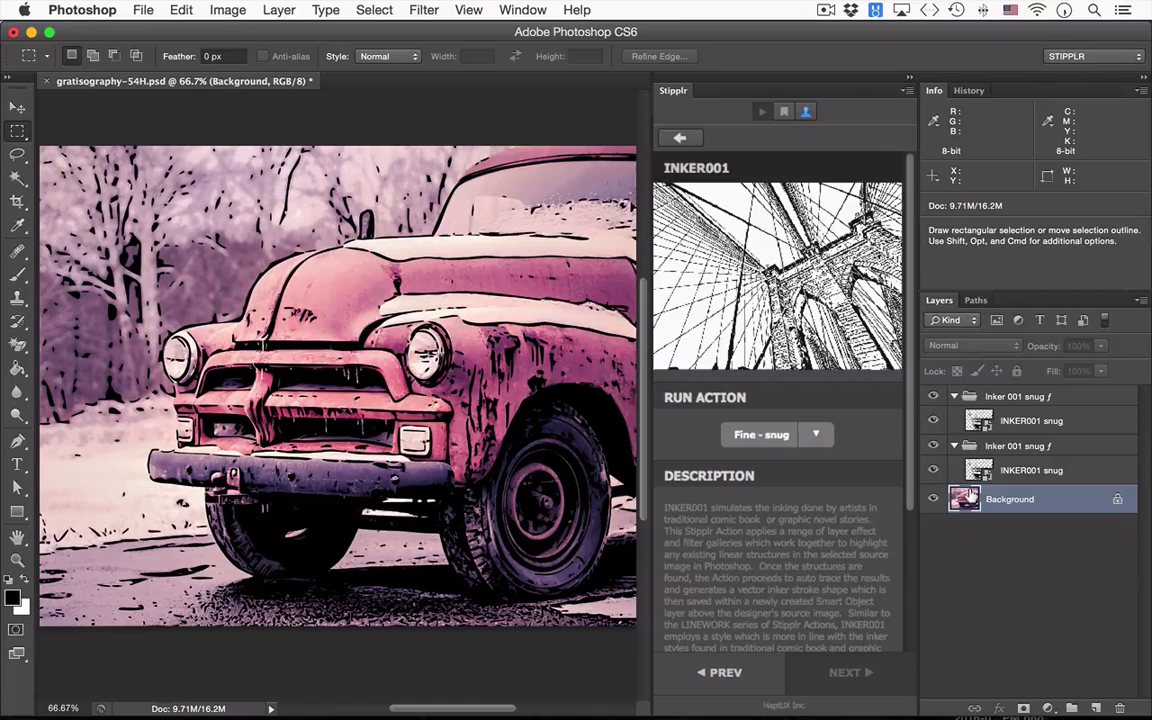
Step: Run INKER001 Fine - snug a third time to add another Inker 001 snug group
{"action": "left_click", "coordinate": [763, 440]}
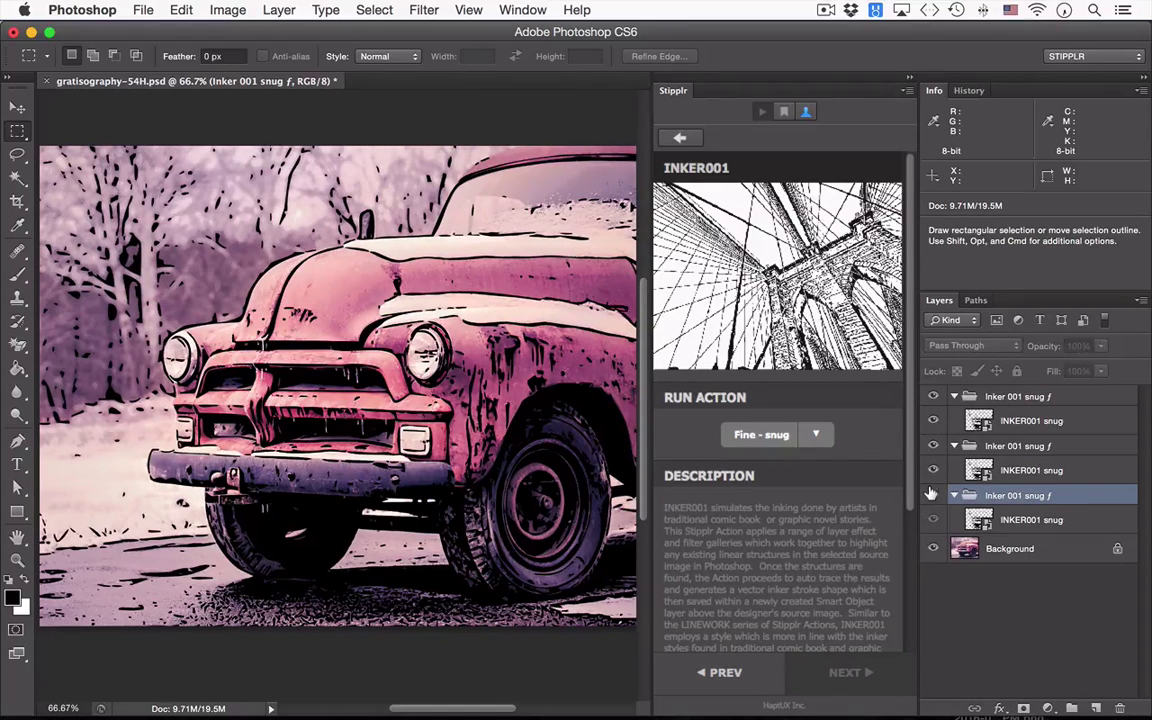
Step: Add a fourth Inker 001 snug group from Background and toggle it to compare
{"action": "left_click", "coordinate": [960, 548]}
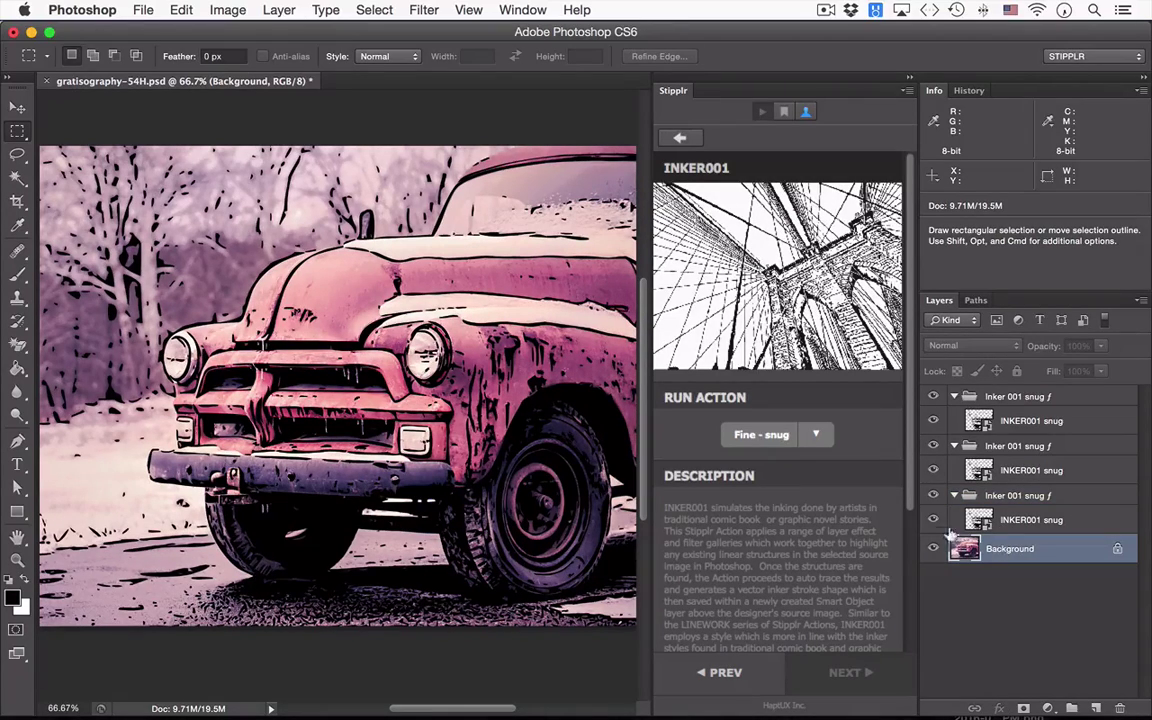
{"action": "left_click", "coordinate": [762, 437]}
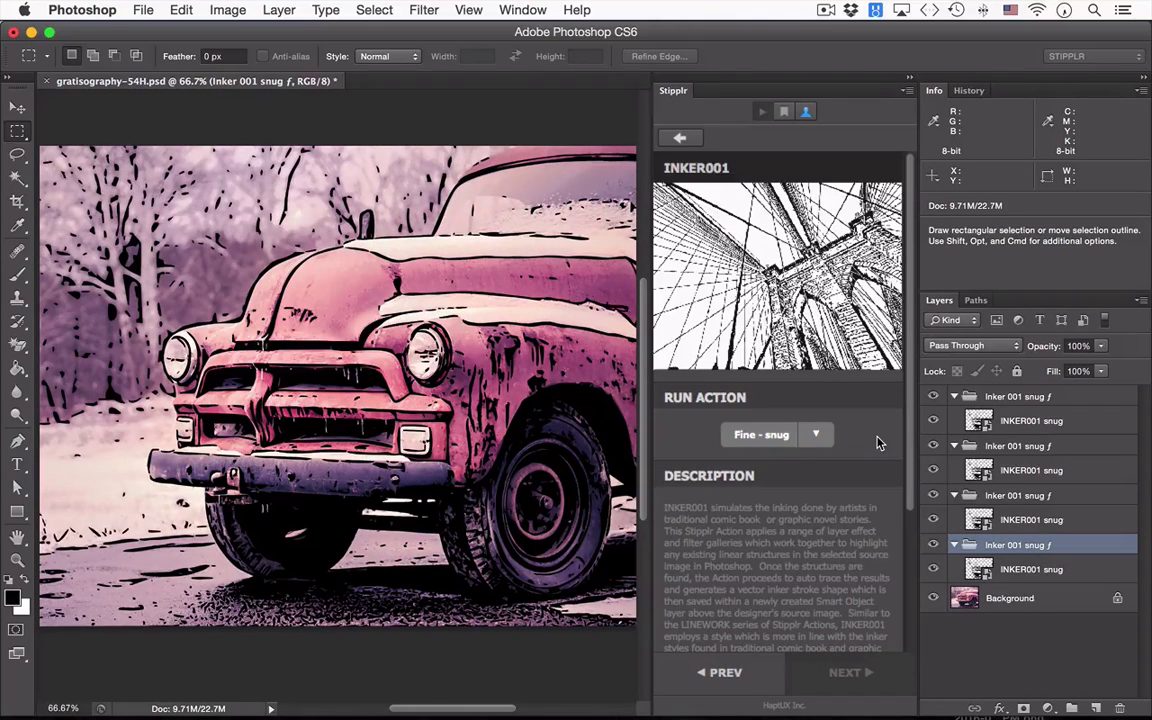
{"action": "left_click", "coordinate": [931, 544]}
{"action": "left_click", "coordinate": [931, 544]}
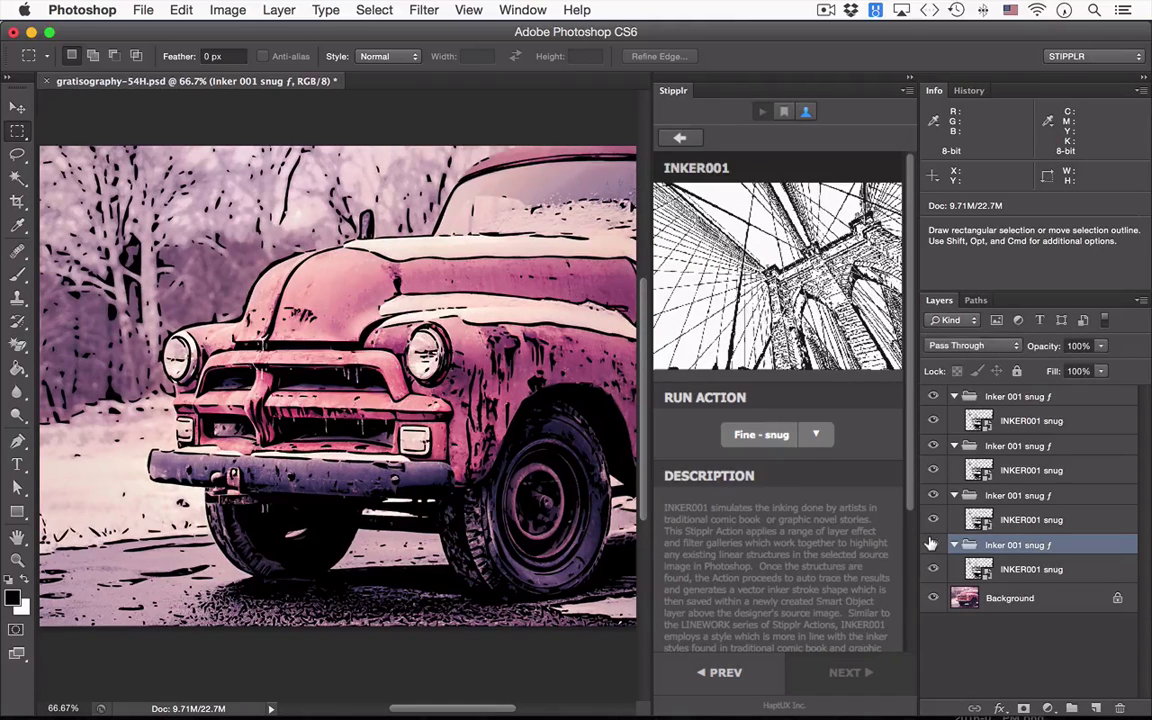
Step: Toggle one Inker 001 snug group, then hide the Background truck photo
{"action": "left_click", "coordinate": [931, 544]}
{"action": "left_click", "coordinate": [931, 544]}
{"action": "left_click", "coordinate": [933, 598]}
Step: Hide the background photo and collapse the expanded Inker 001 snug groups
{"action": "left_click", "coordinate": [954, 545]}
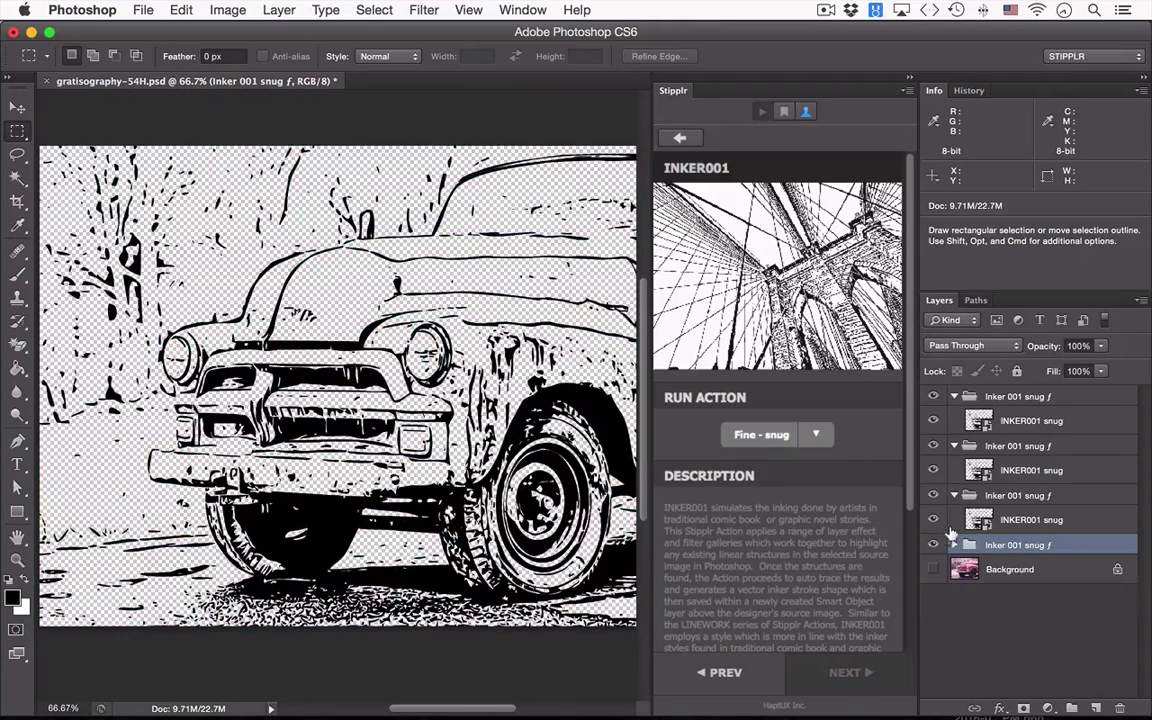
{"action": "left_click", "coordinate": [954, 495]}
{"action": "left_click", "coordinate": [954, 445]}
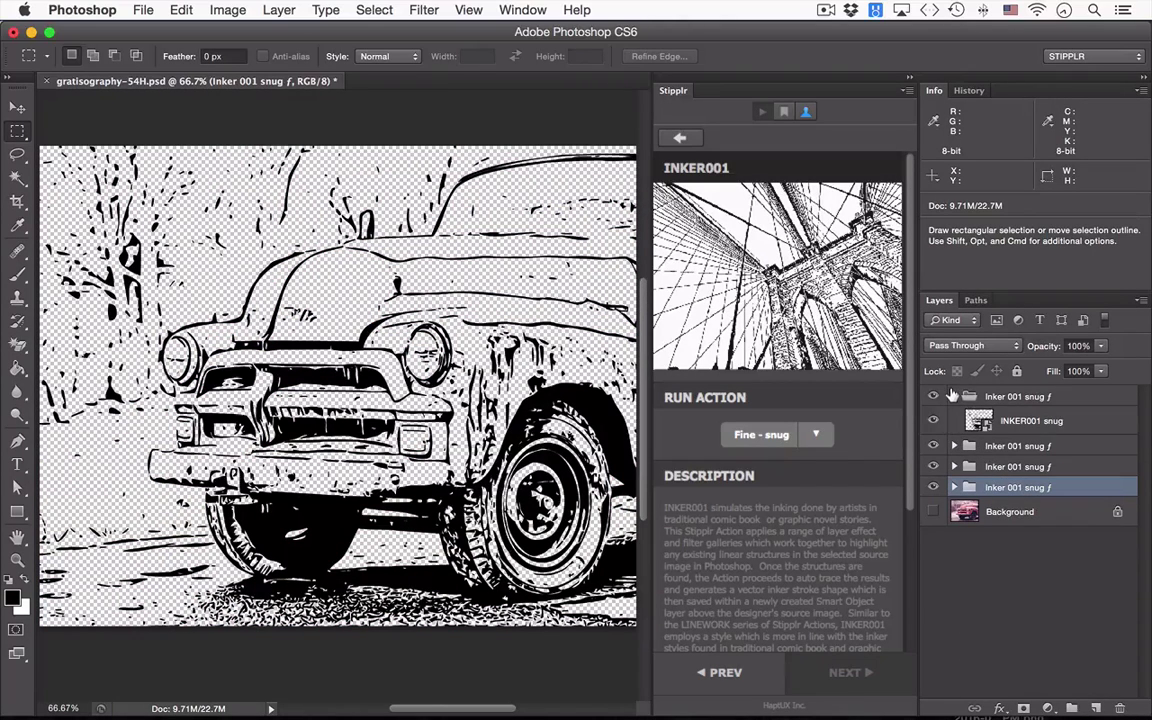
{"action": "left_click", "coordinate": [954, 396]}
Step: Hide the lower three Inker groups, then turn the second, third and fourth back on
{"action": "left_click_drag", "start_coordinate": [933, 458], "coordinate": [933, 412]}
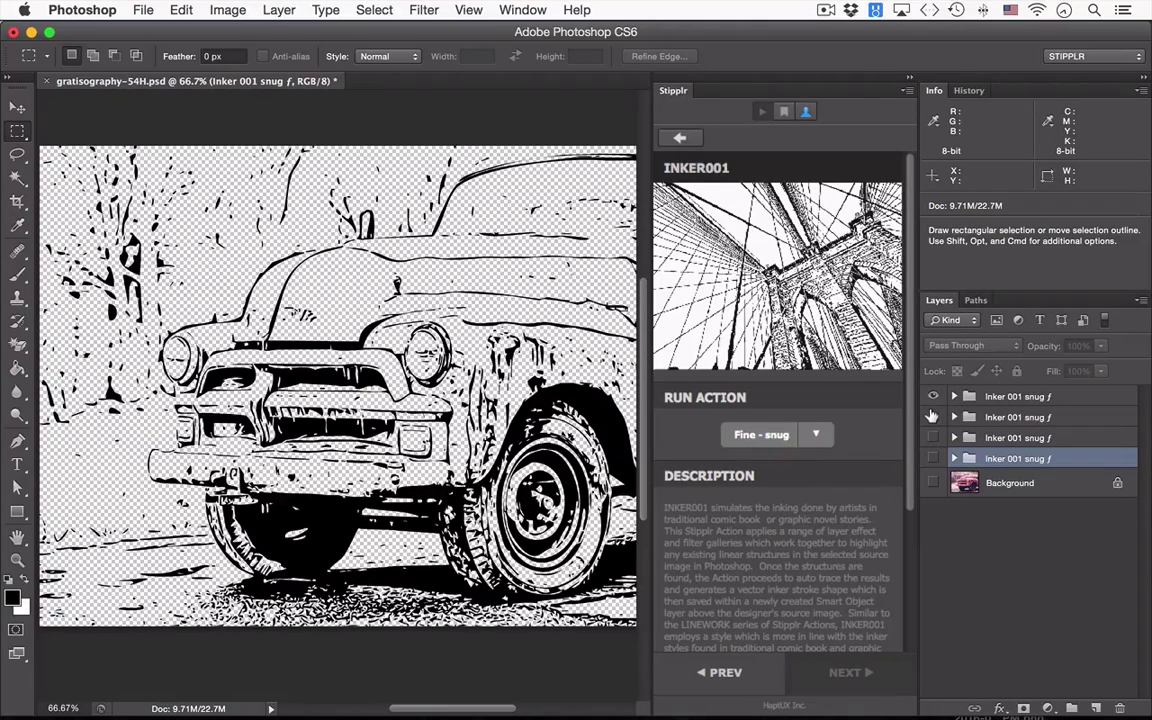
{"action": "left_click", "coordinate": [932, 417]}
{"action": "left_click", "coordinate": [932, 437]}
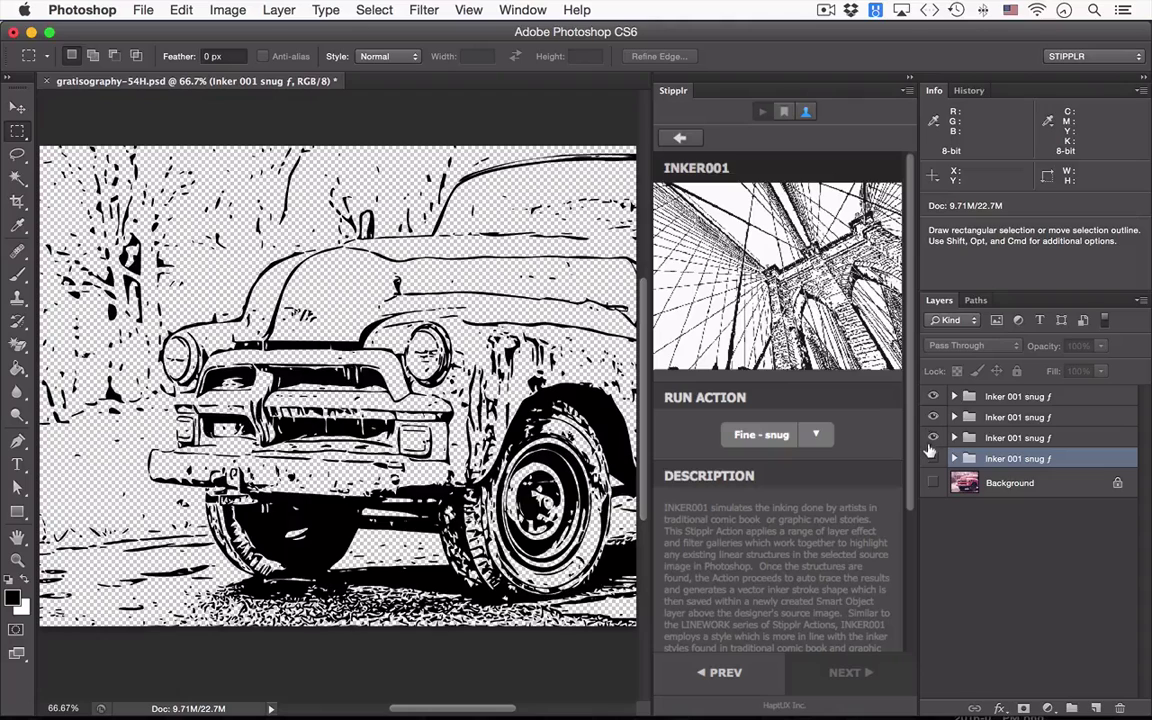
{"action": "left_click", "coordinate": [932, 458]}
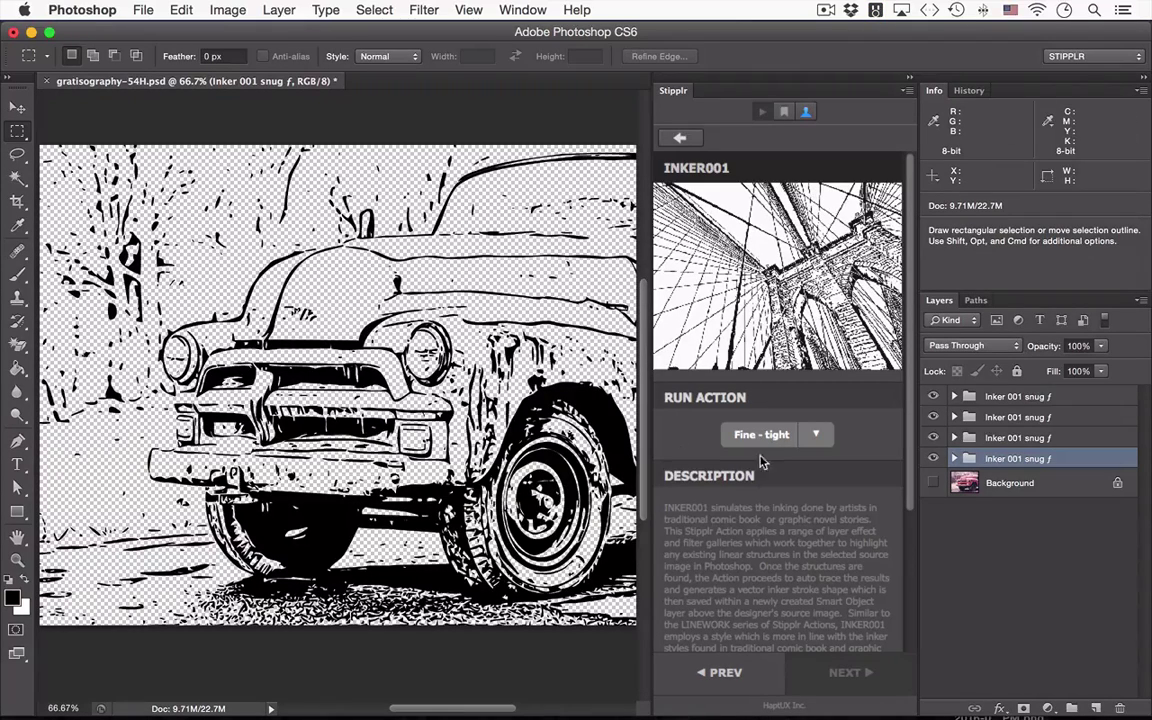
Step: Show and select the Background truck photo, then open Stipplr's GRAYSCALE001 preset from the Grayscale list
{"action": "left_click", "coordinate": [931, 483]}
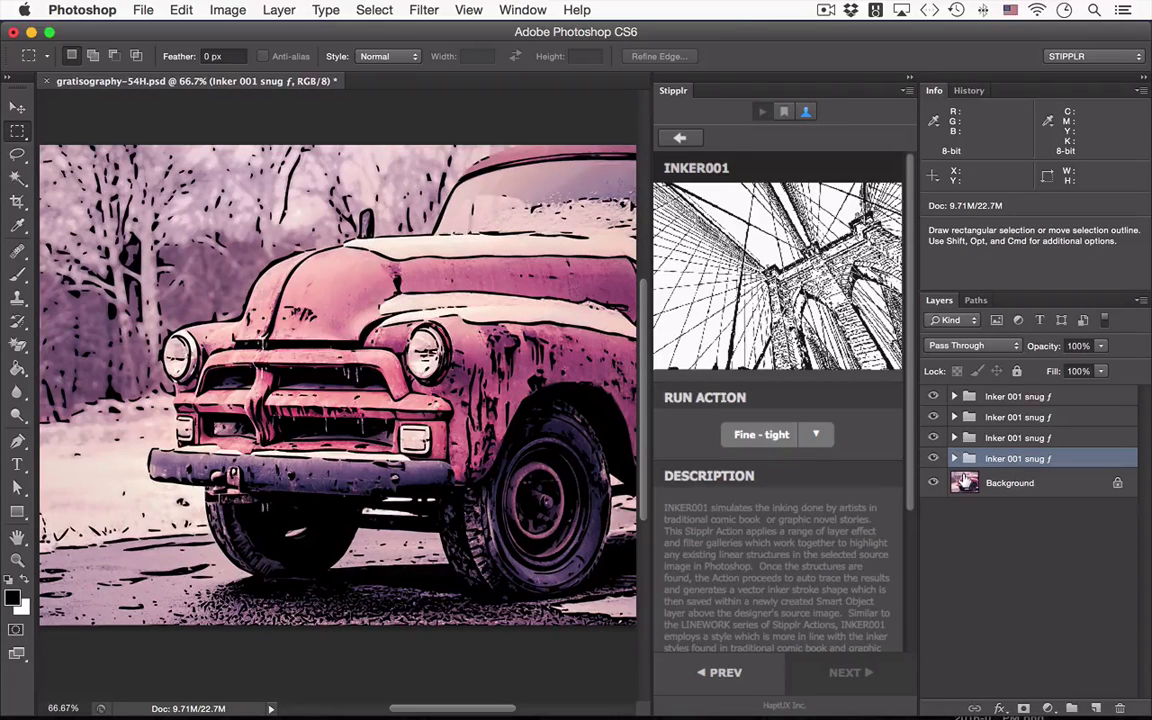
{"action": "left_click", "coordinate": [964, 482]}
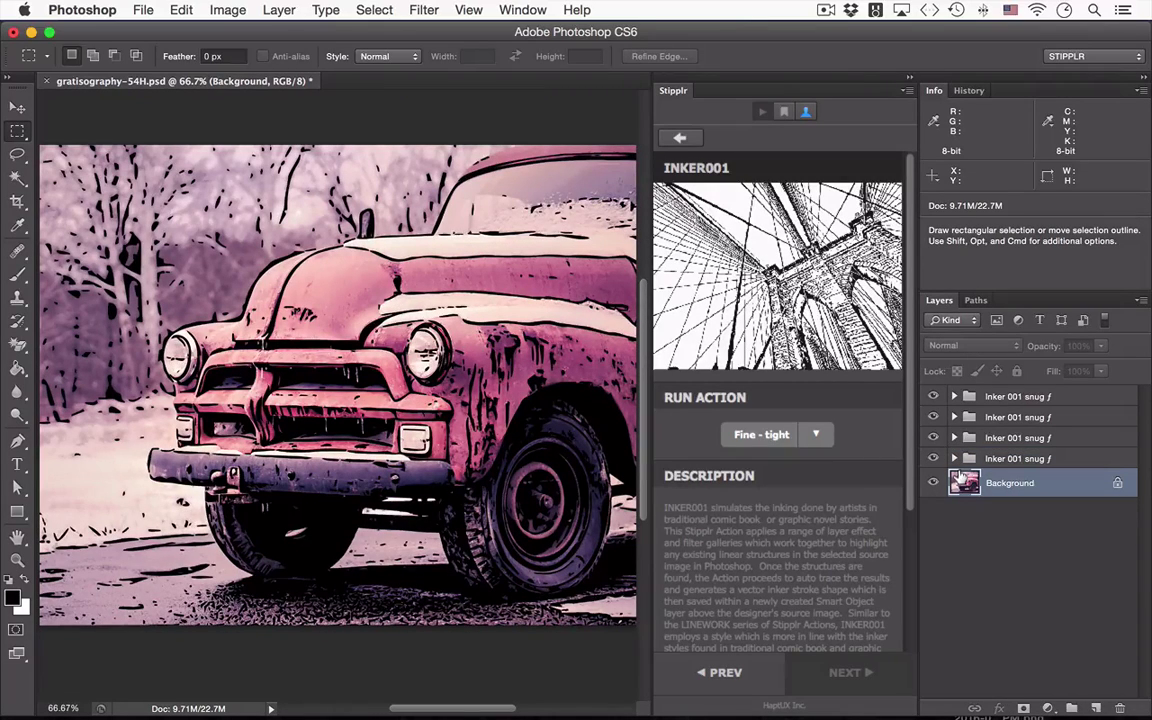
{"action": "left_click", "coordinate": [676, 137]}
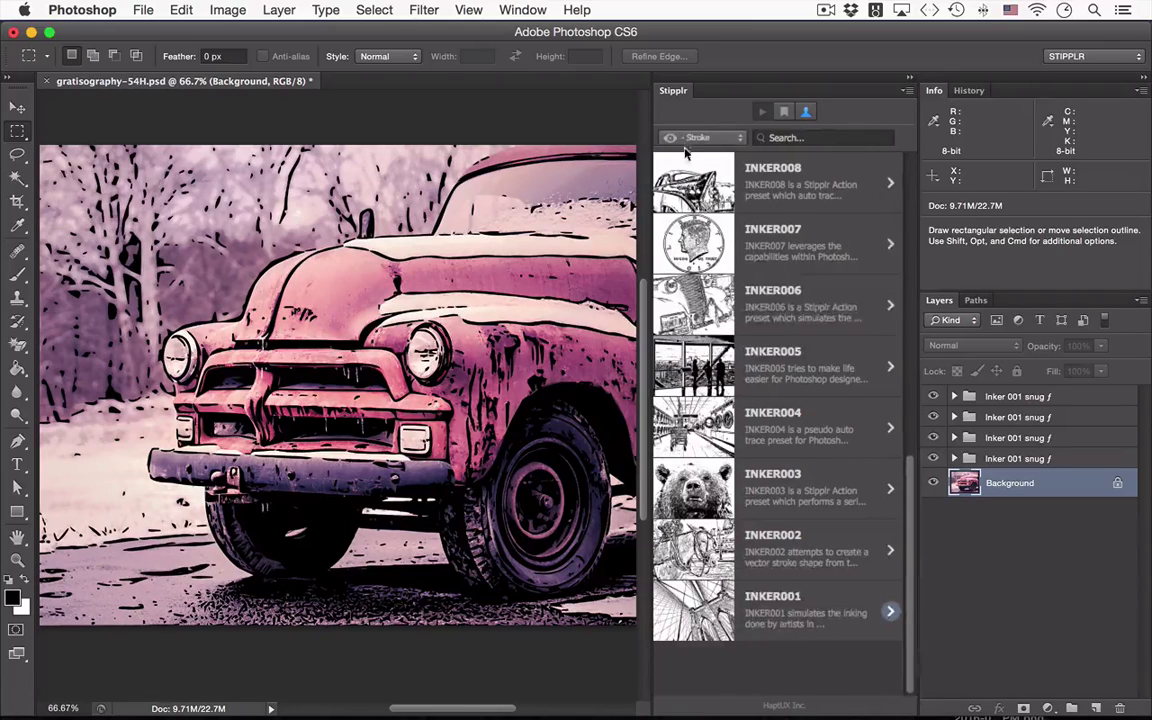
{"action": "left_click", "coordinate": [738, 139]}
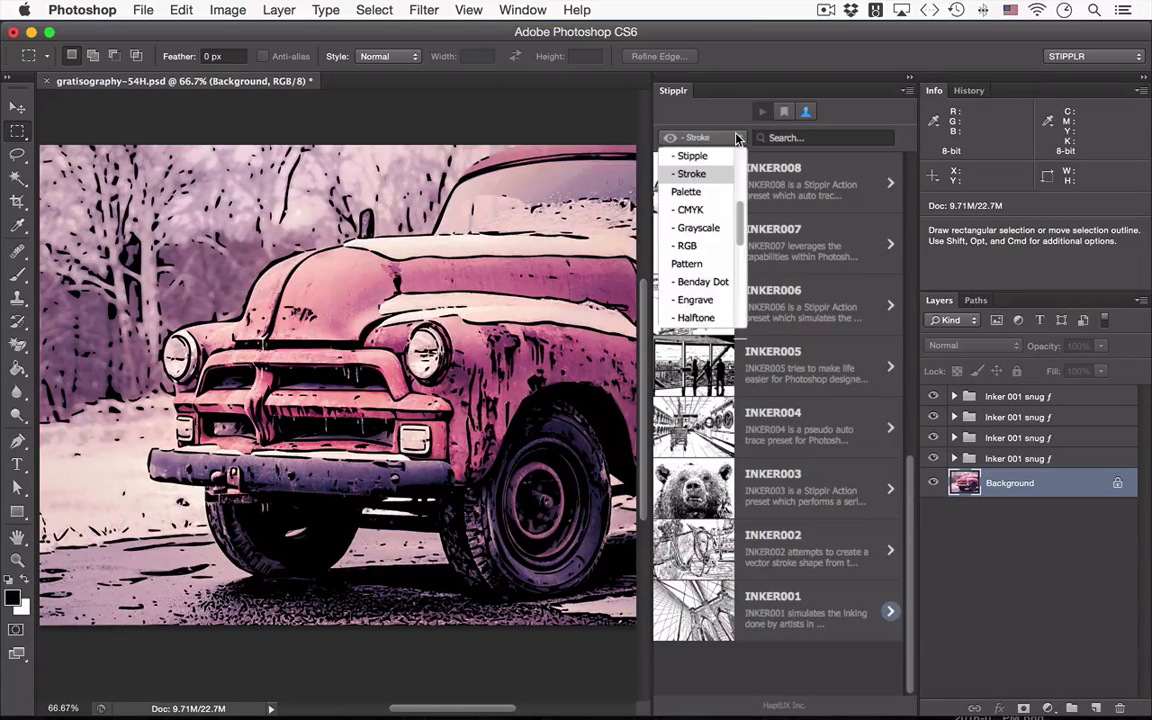
{"action": "left_click", "coordinate": [720, 236]}
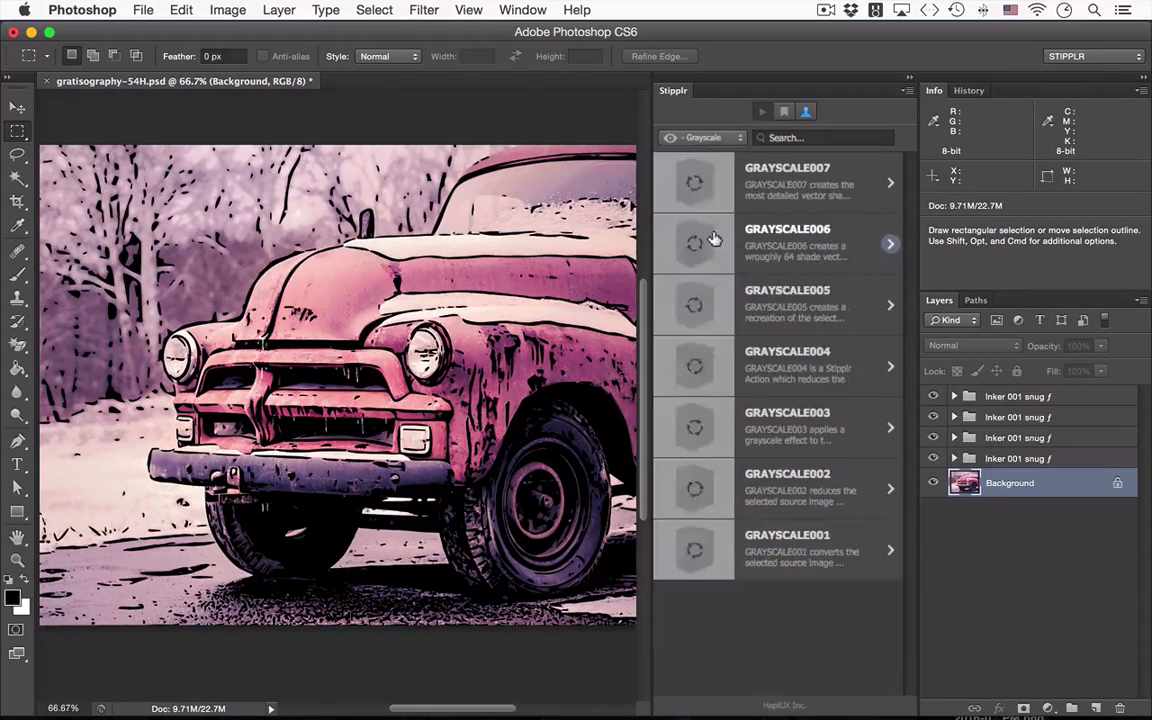
{"action": "left_click", "coordinate": [800, 560]}
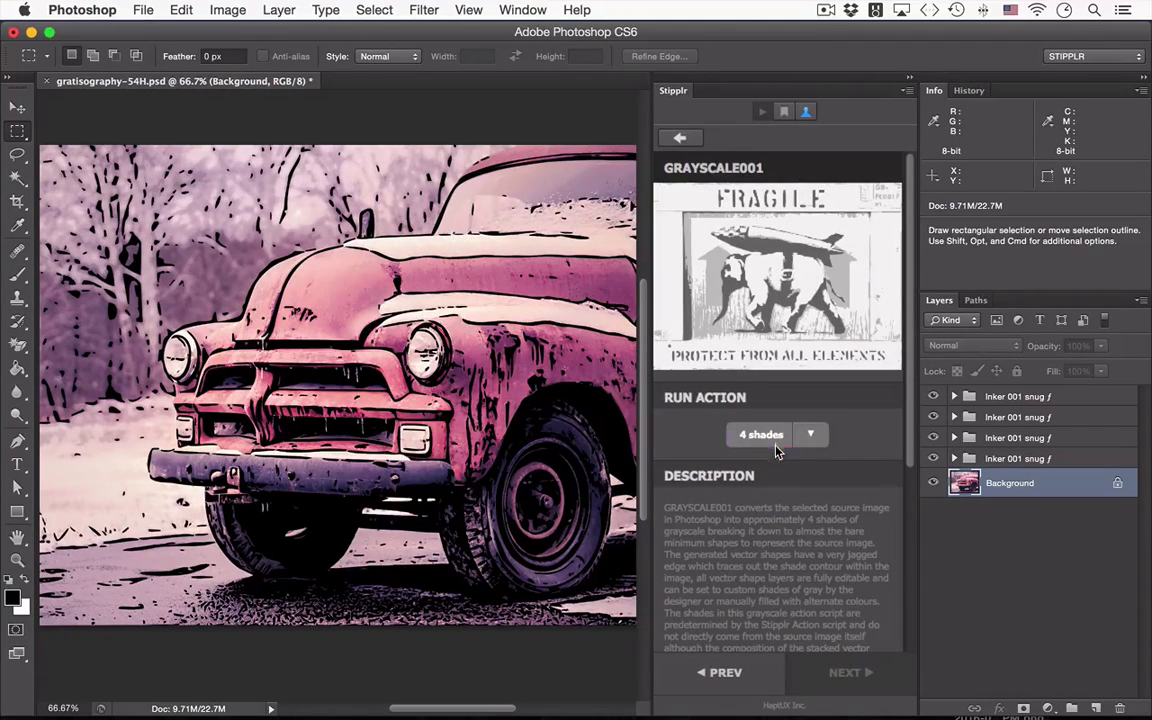
Step: Run the GRAYSCALE001 4 shades action on the truck photo
{"action": "left_click", "coordinate": [767, 438]}
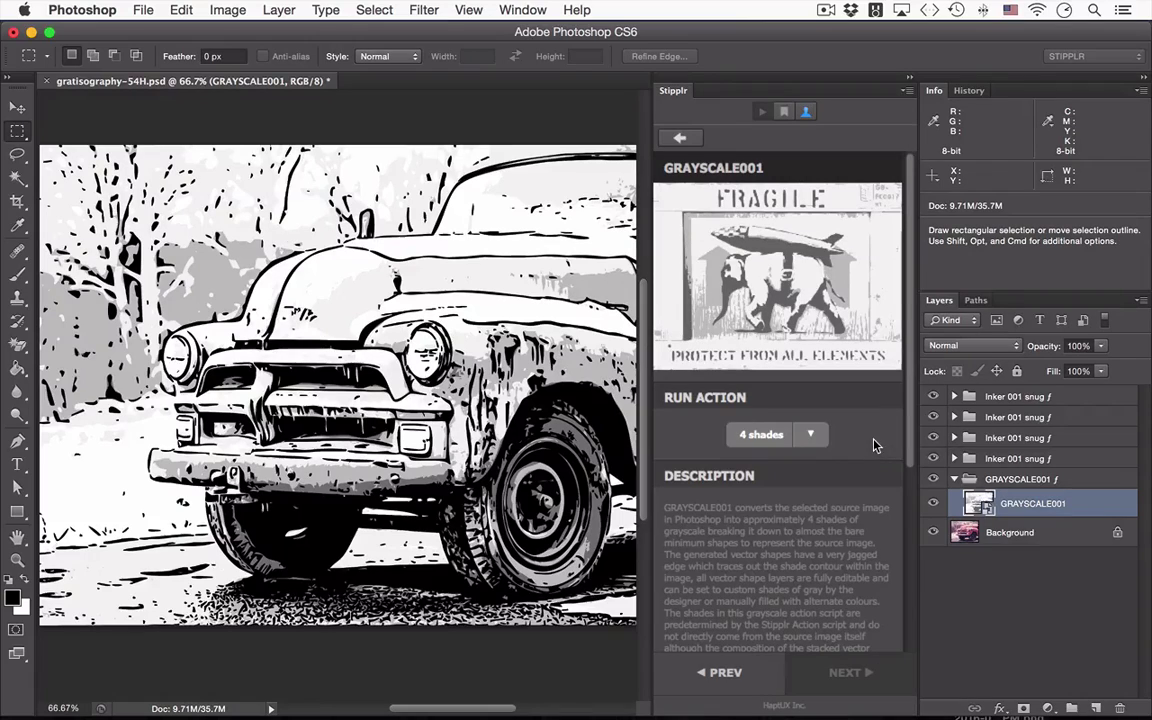
{"action": "key", "text": "super+space"}
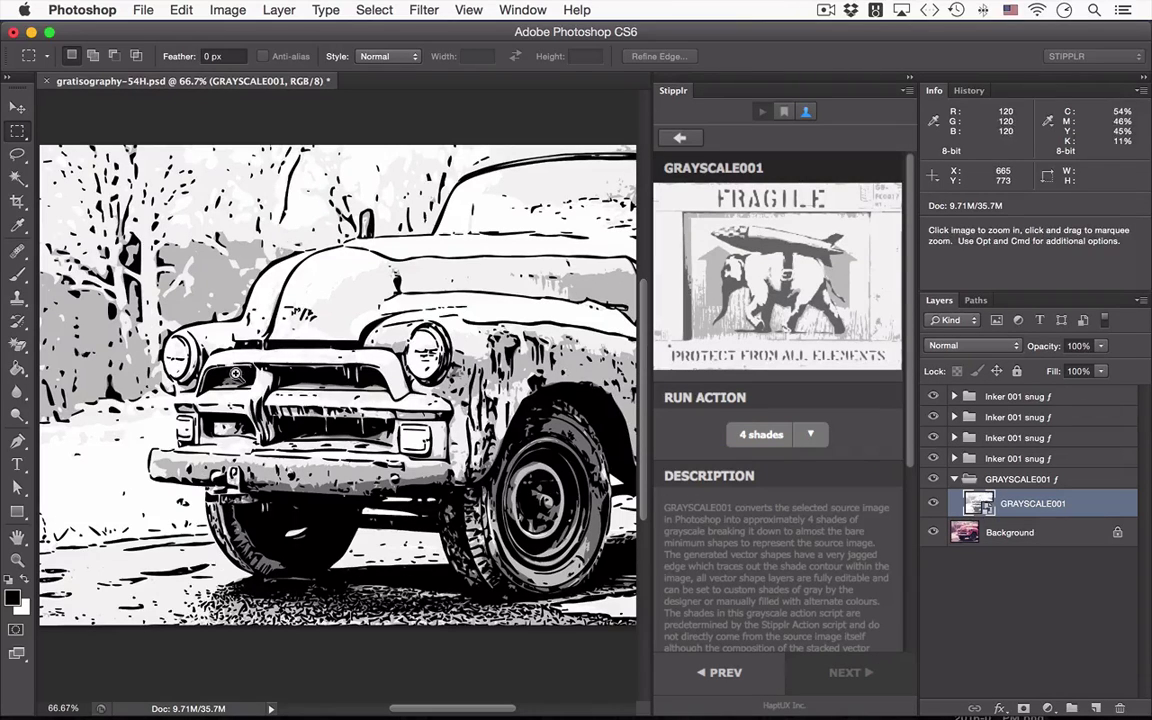
{"action": "left_click", "coordinate": [236, 373]}
{"action": "left_click", "coordinate": [236, 373]}
{"action": "left_click", "coordinate": [237, 378]}
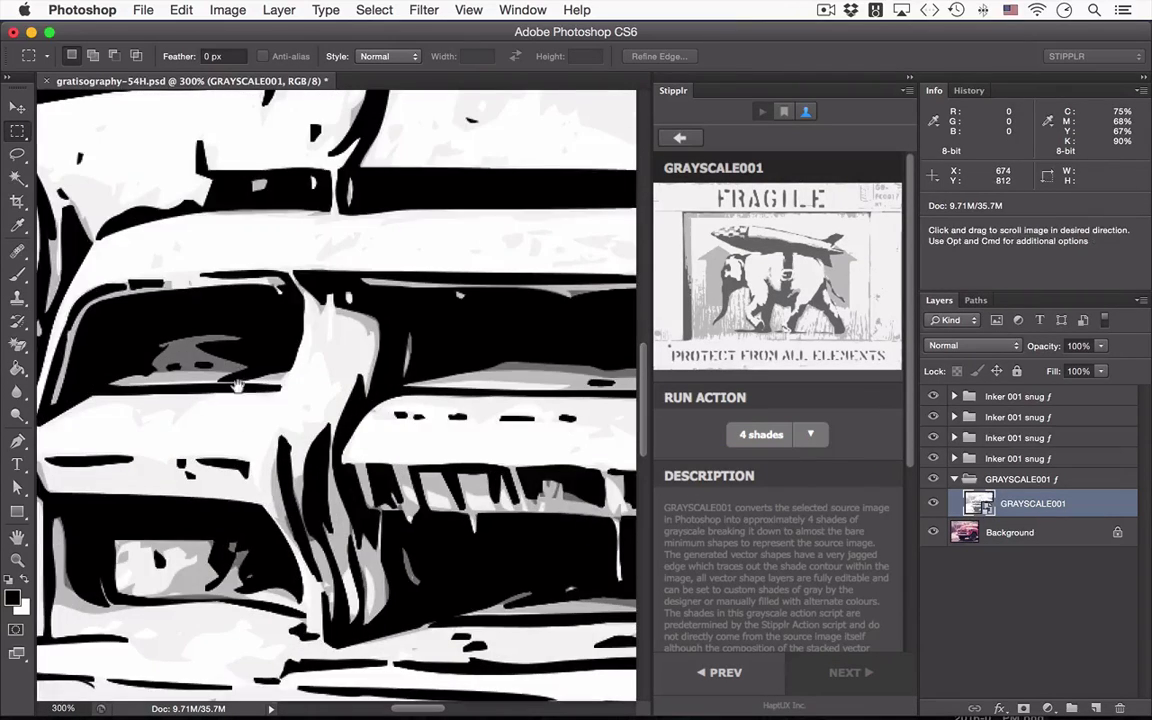
{"action": "left_click_drag", "start_coordinate": [237, 385], "coordinate": [383, 150]}
{"action": "key", "text": "super+minus"}
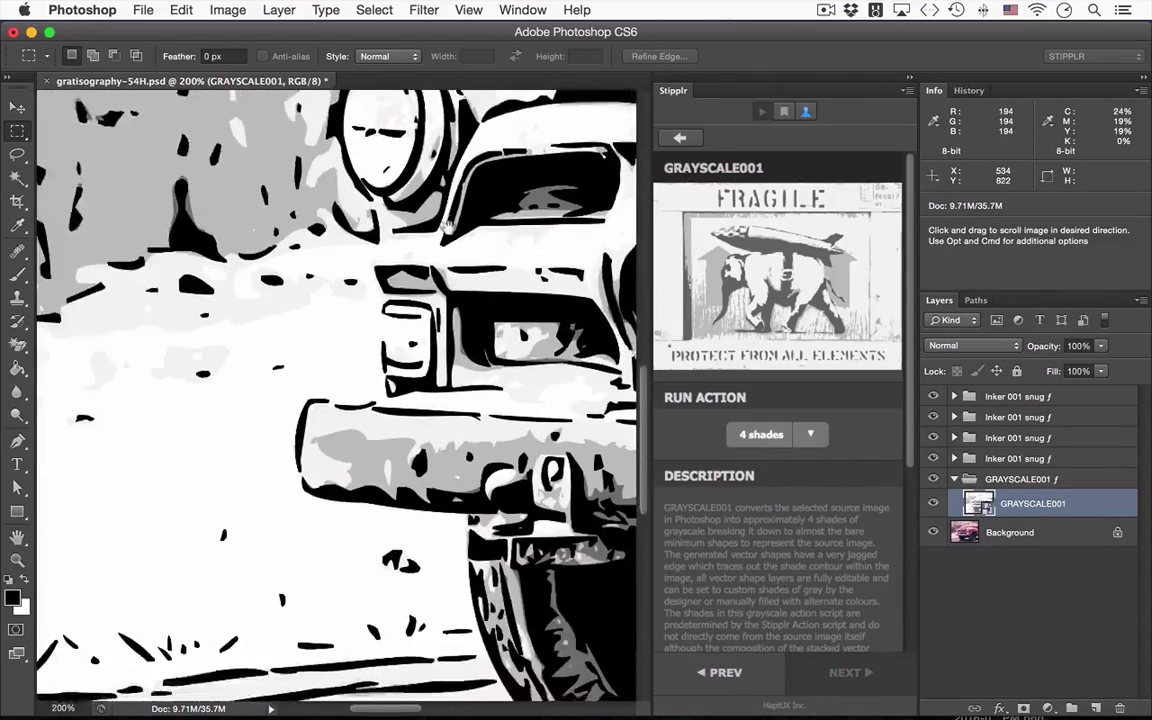
{"action": "key", "text": "super+minus"}
{"action": "key", "text": "super+minus"}
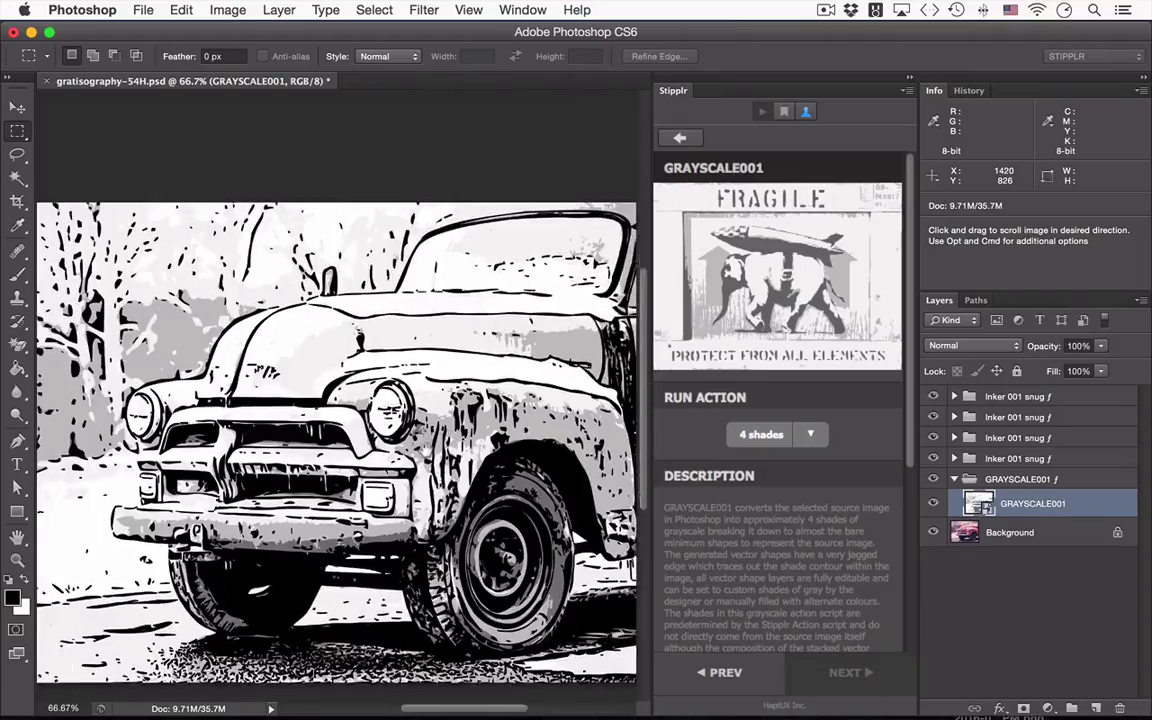
{"action": "left_click_drag", "start_coordinate": [336, 440], "coordinate": [381, 368]}
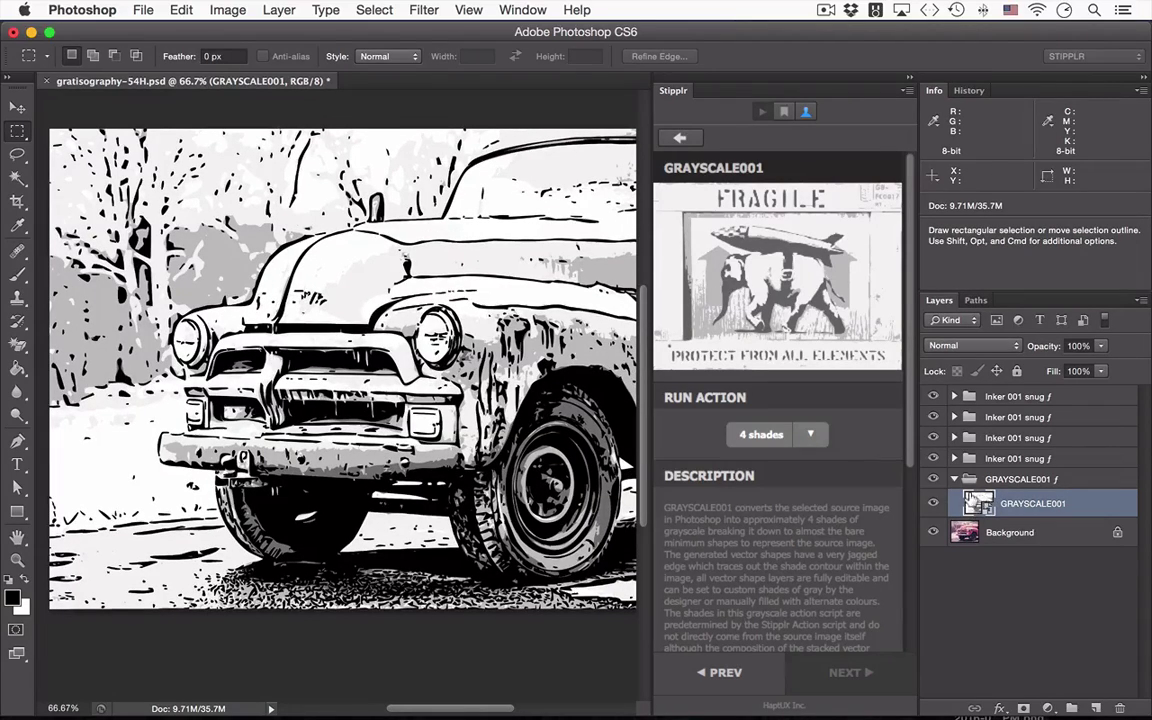
Step: Open the GRAYSCALE001 smart object and toggle visibility of its threshold path shade layers
{"action": "double_click", "coordinate": [976, 503]}
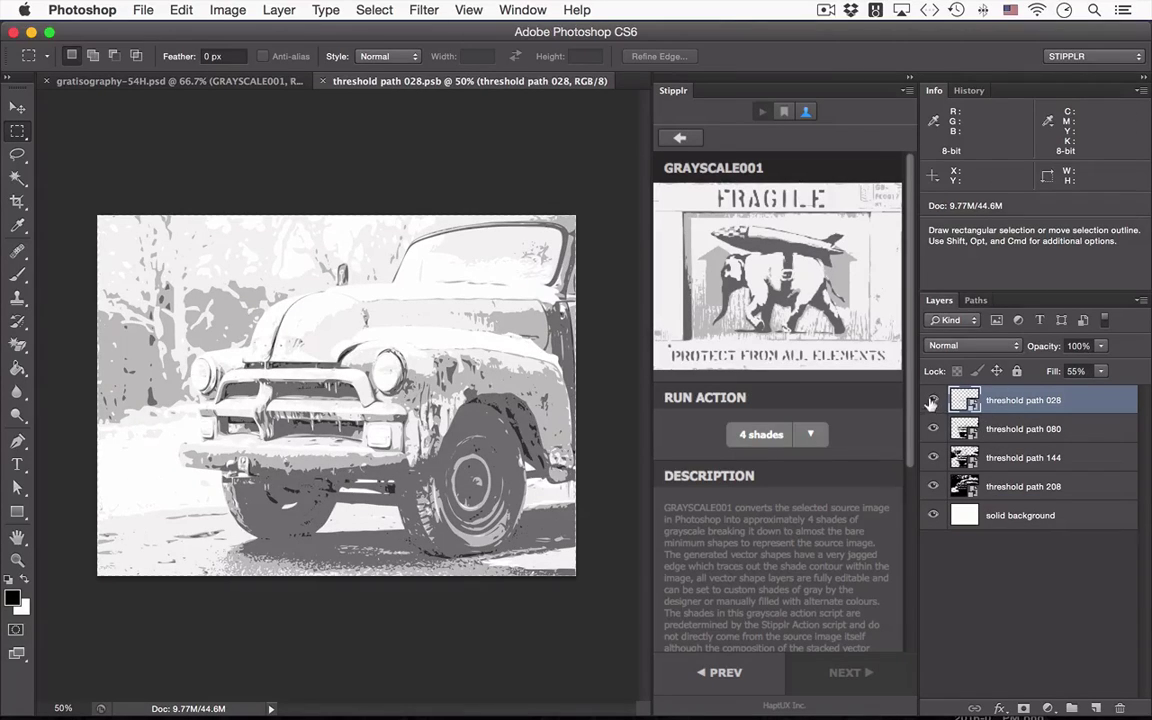
{"action": "mouse_move", "coordinate": [931, 400]}
{"action": "left_mouse_down"}
{"action": "mouse_move", "coordinate": [935, 478]}
{"action": "mouse_move", "coordinate": [946, 484]}
{"action": "mouse_move", "coordinate": [931, 455]}
{"action": "mouse_move", "coordinate": [931, 399]}
{"action": "left_mouse_up"}
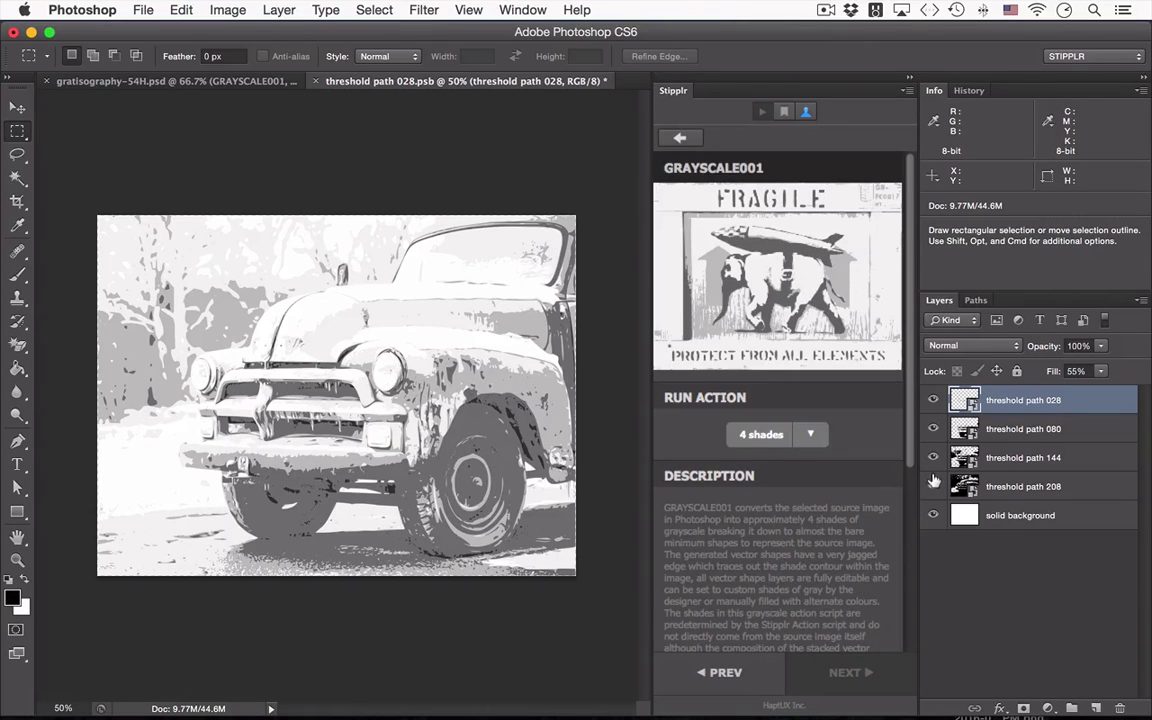
Step: Close threshold path 028.psb without saving its changes
{"action": "key", "text": "super+w"}
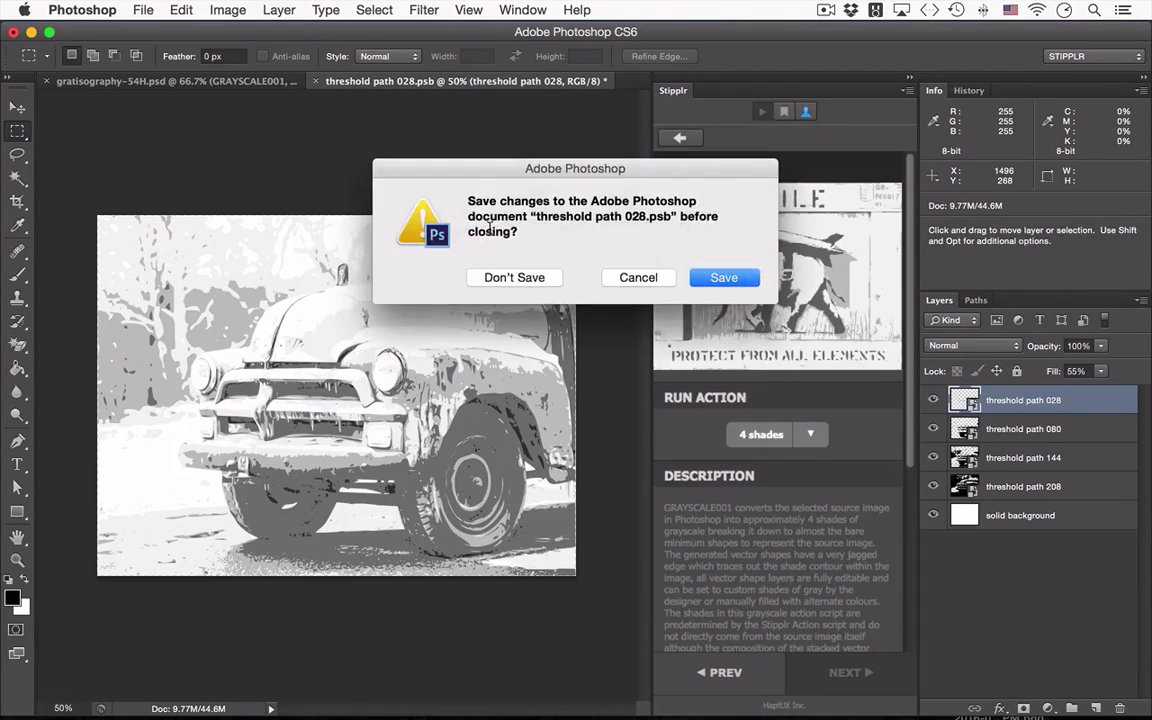
{"action": "left_click", "coordinate": [468, 252]}
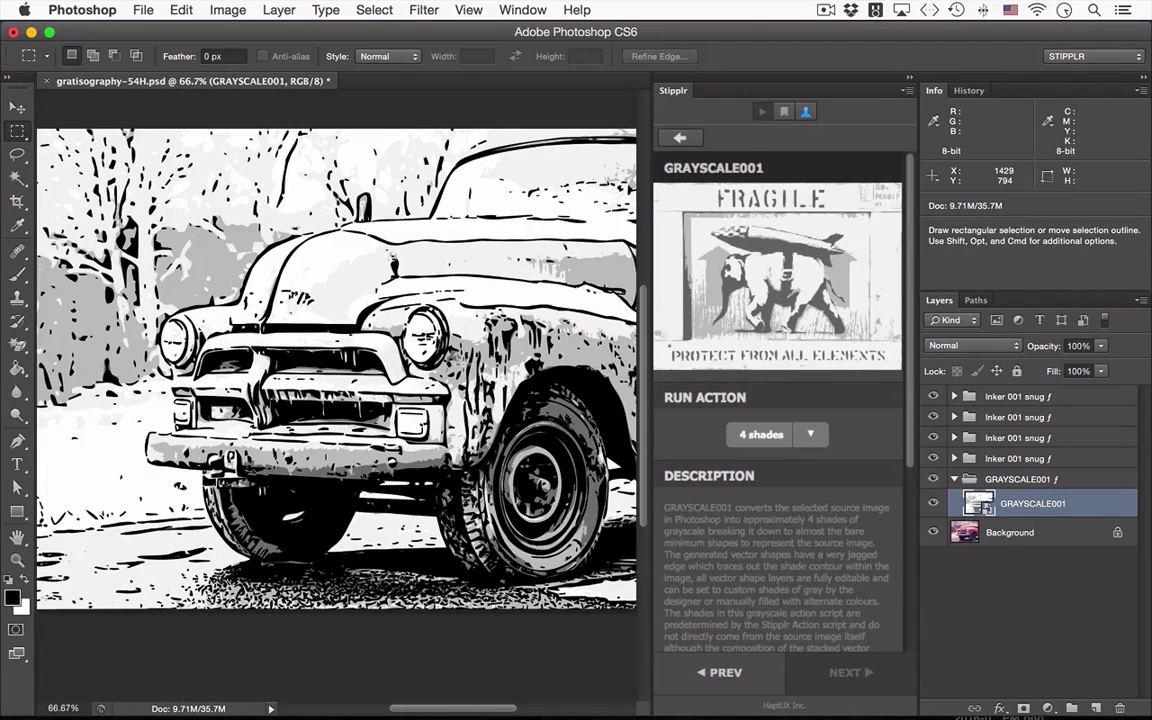
Step: Show the truck artwork in full screen mode without interface and zoom in on it
{"action": "key", "text": "f"}
{"action": "key", "text": "f"}
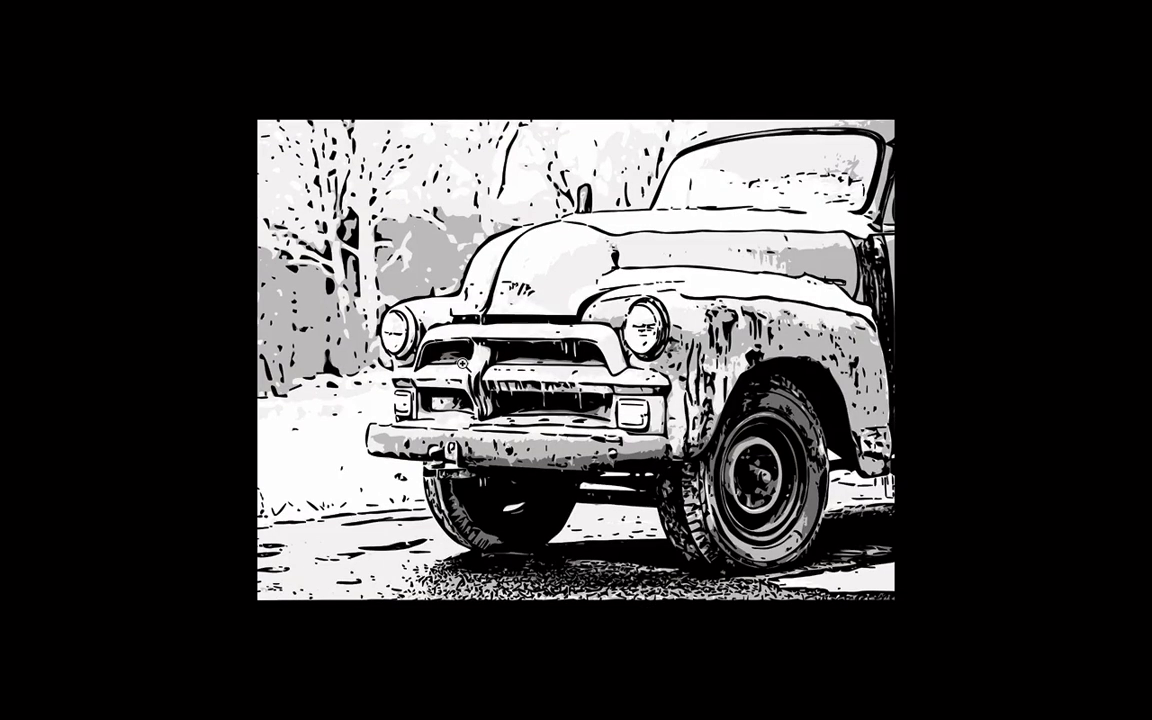
{"action": "left_click", "coordinate": [598, 373]}
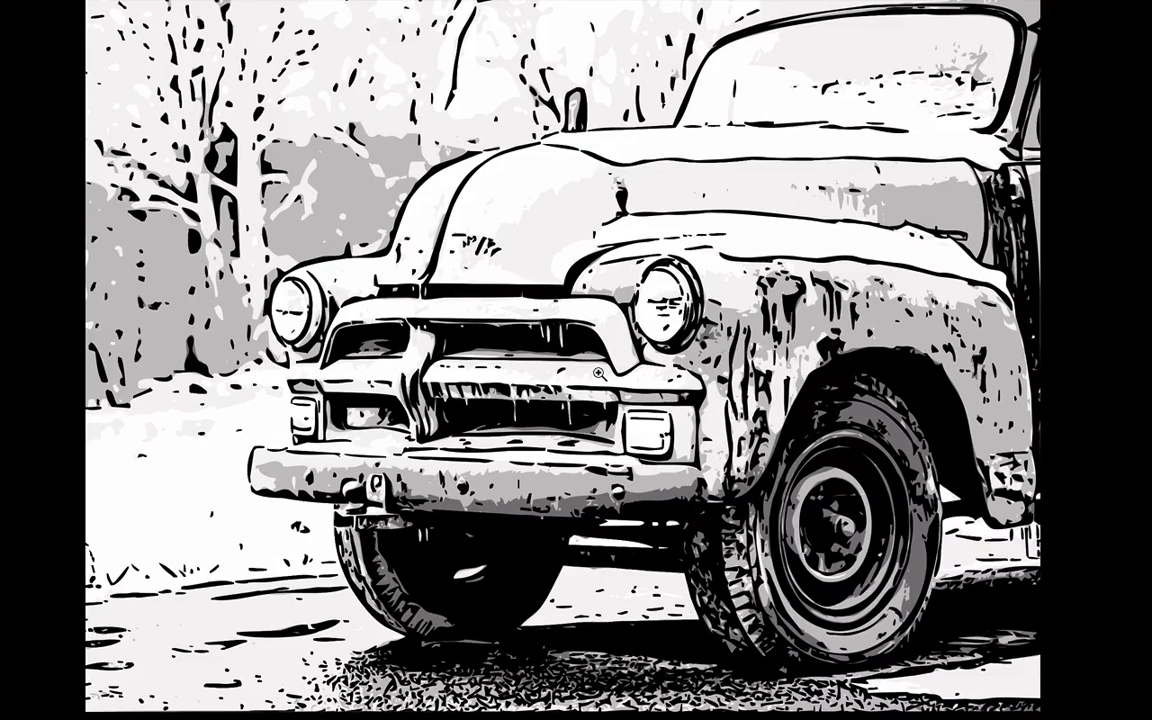